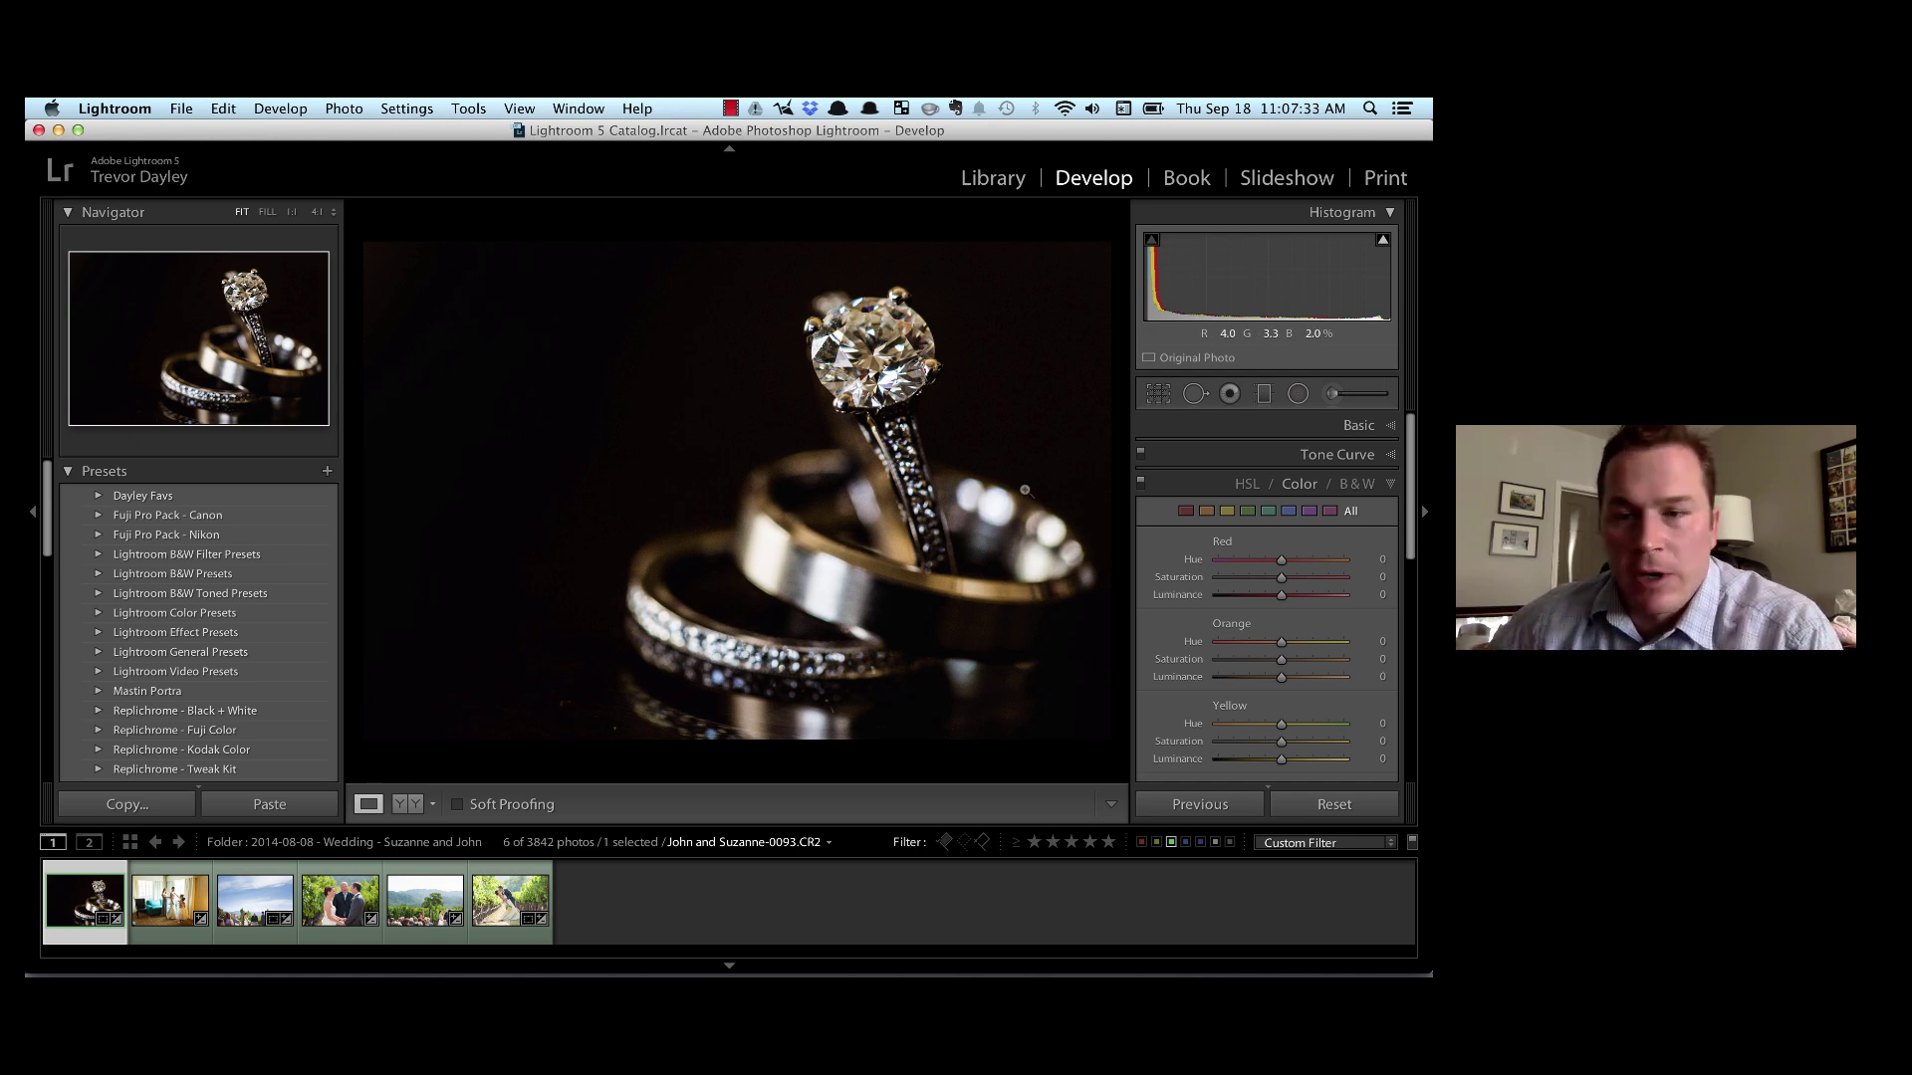
- Collapse the HSL / Color / B&W section on the wedding-ring photo
click(1391, 486)
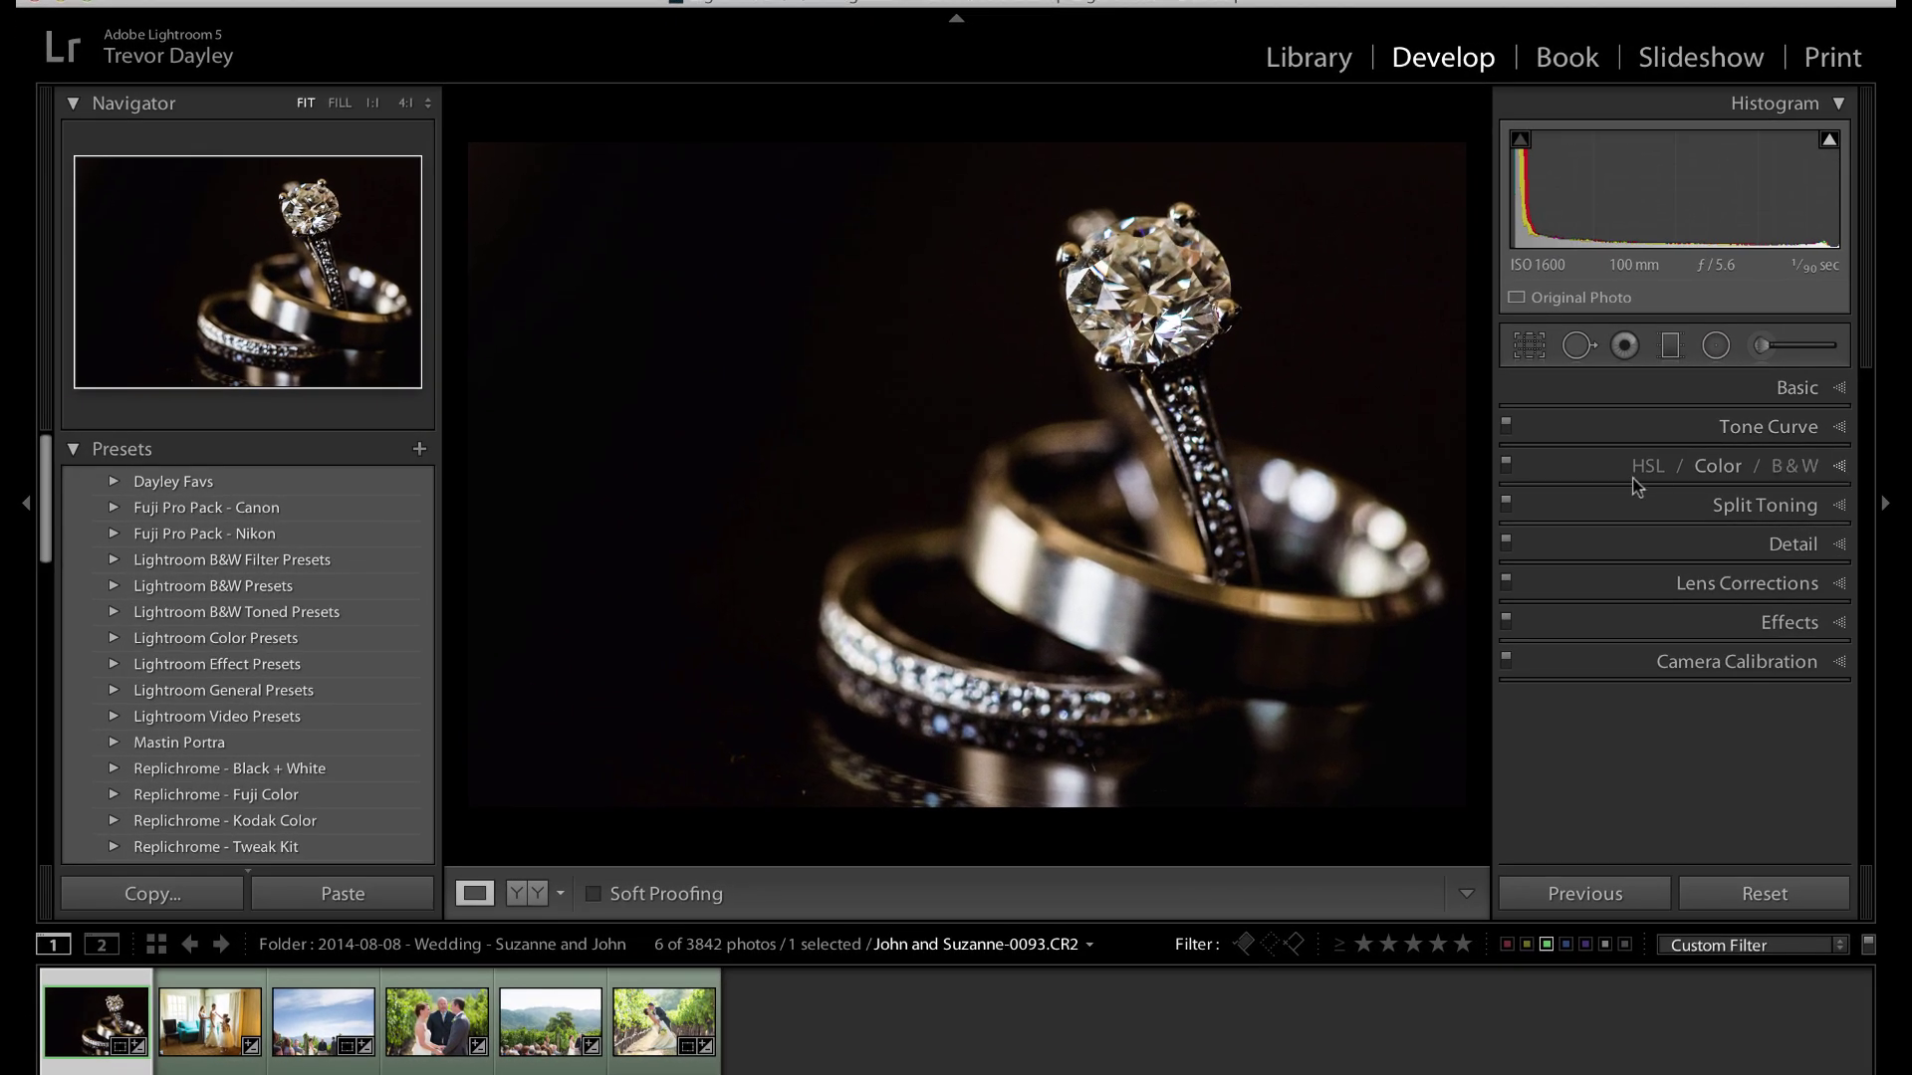
- Expand the HSL / Color / B&W section and show the HSL grouping of sliders
click(1842, 468)
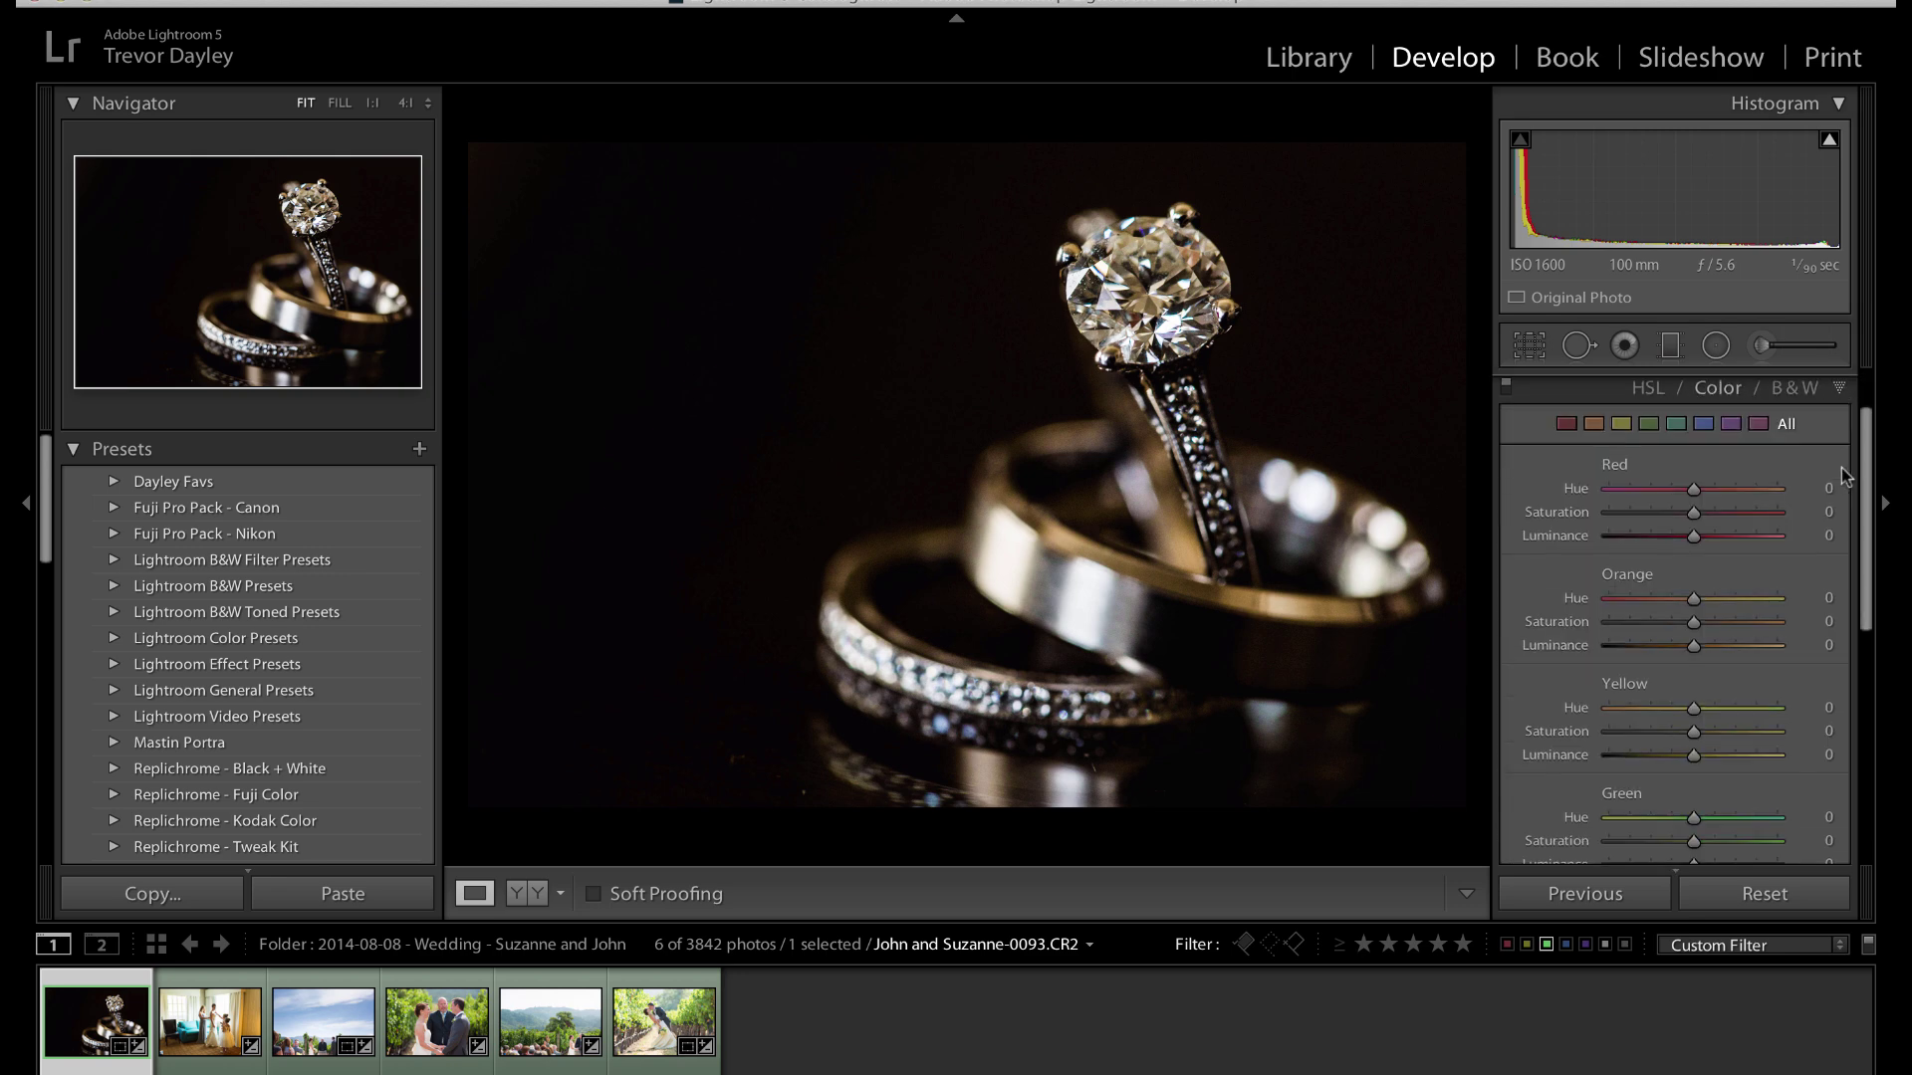
click(1647, 389)
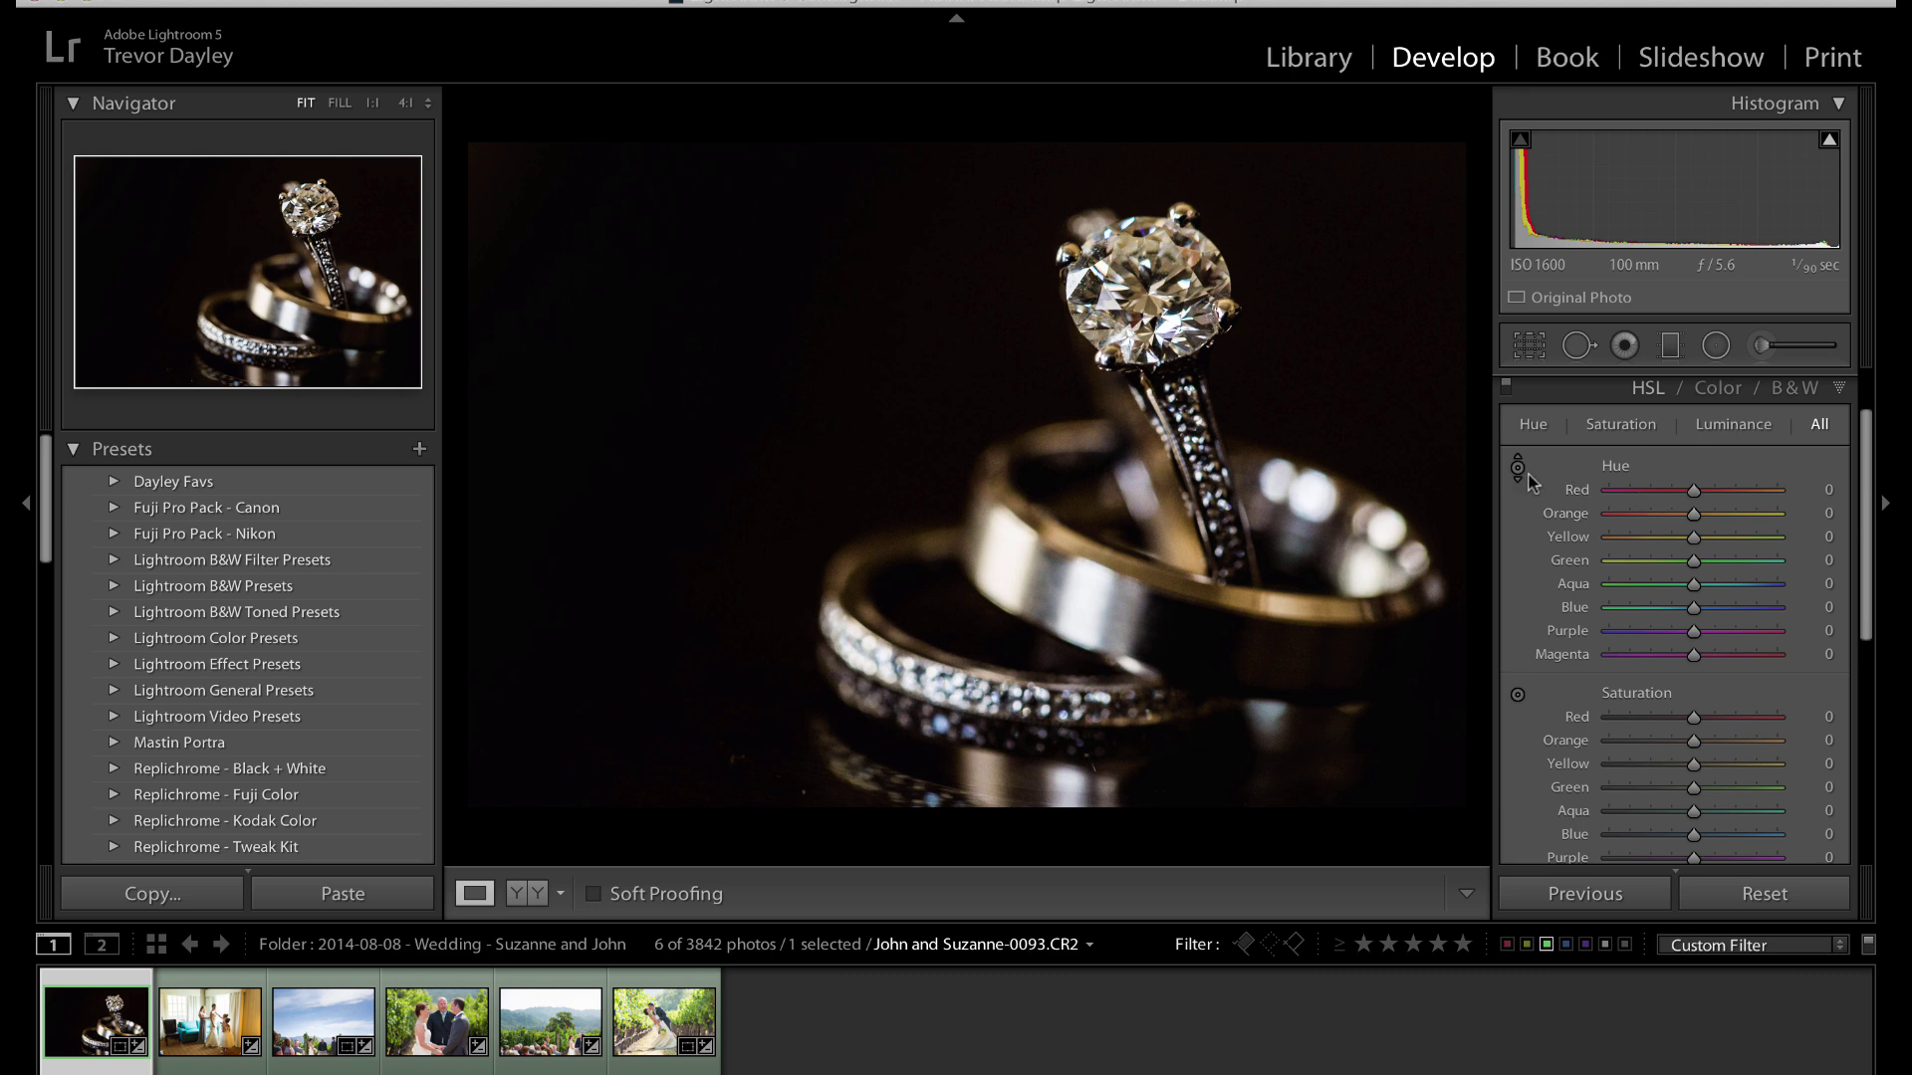
- Switch the panel to the per-colour Color view and bring Yellow Saturation to -75
click(1719, 388)
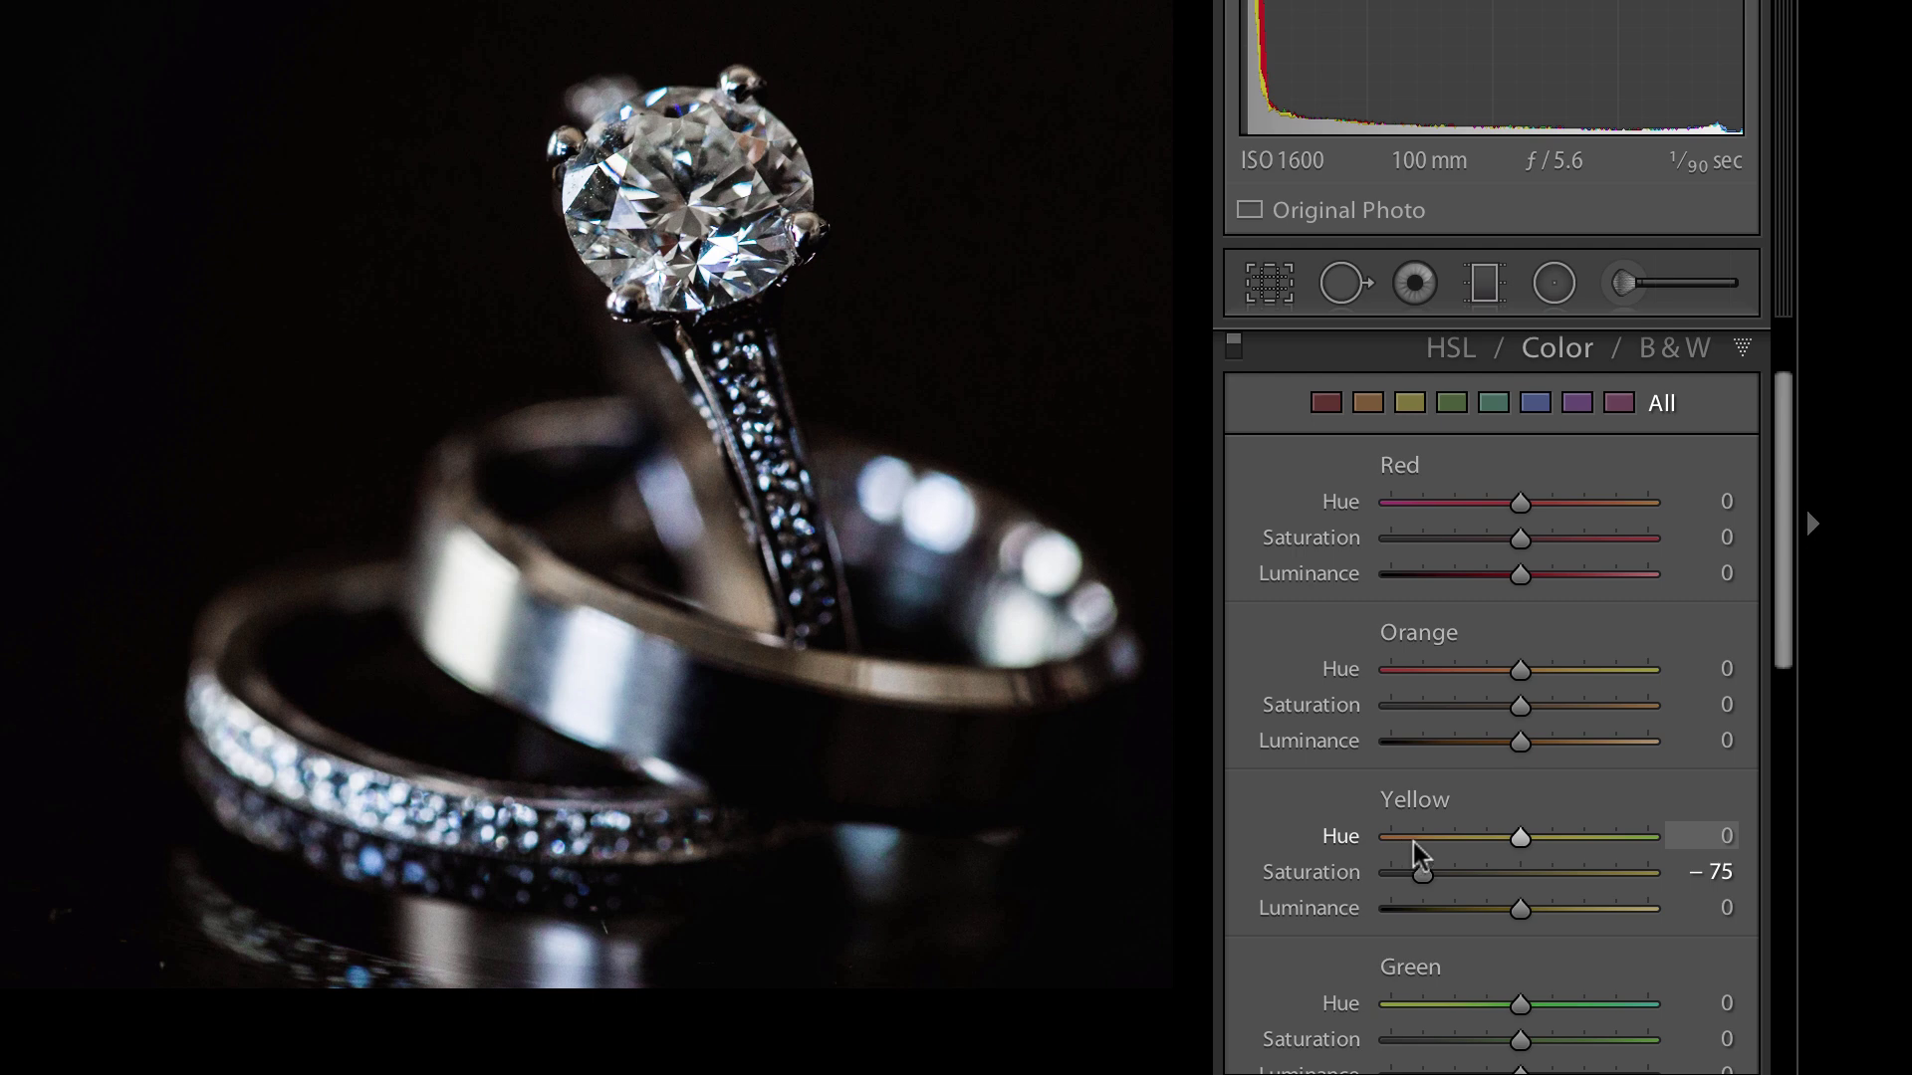
- Go to the bridal-prep photo and lower its Yellow Saturation to about -81
key(Right)
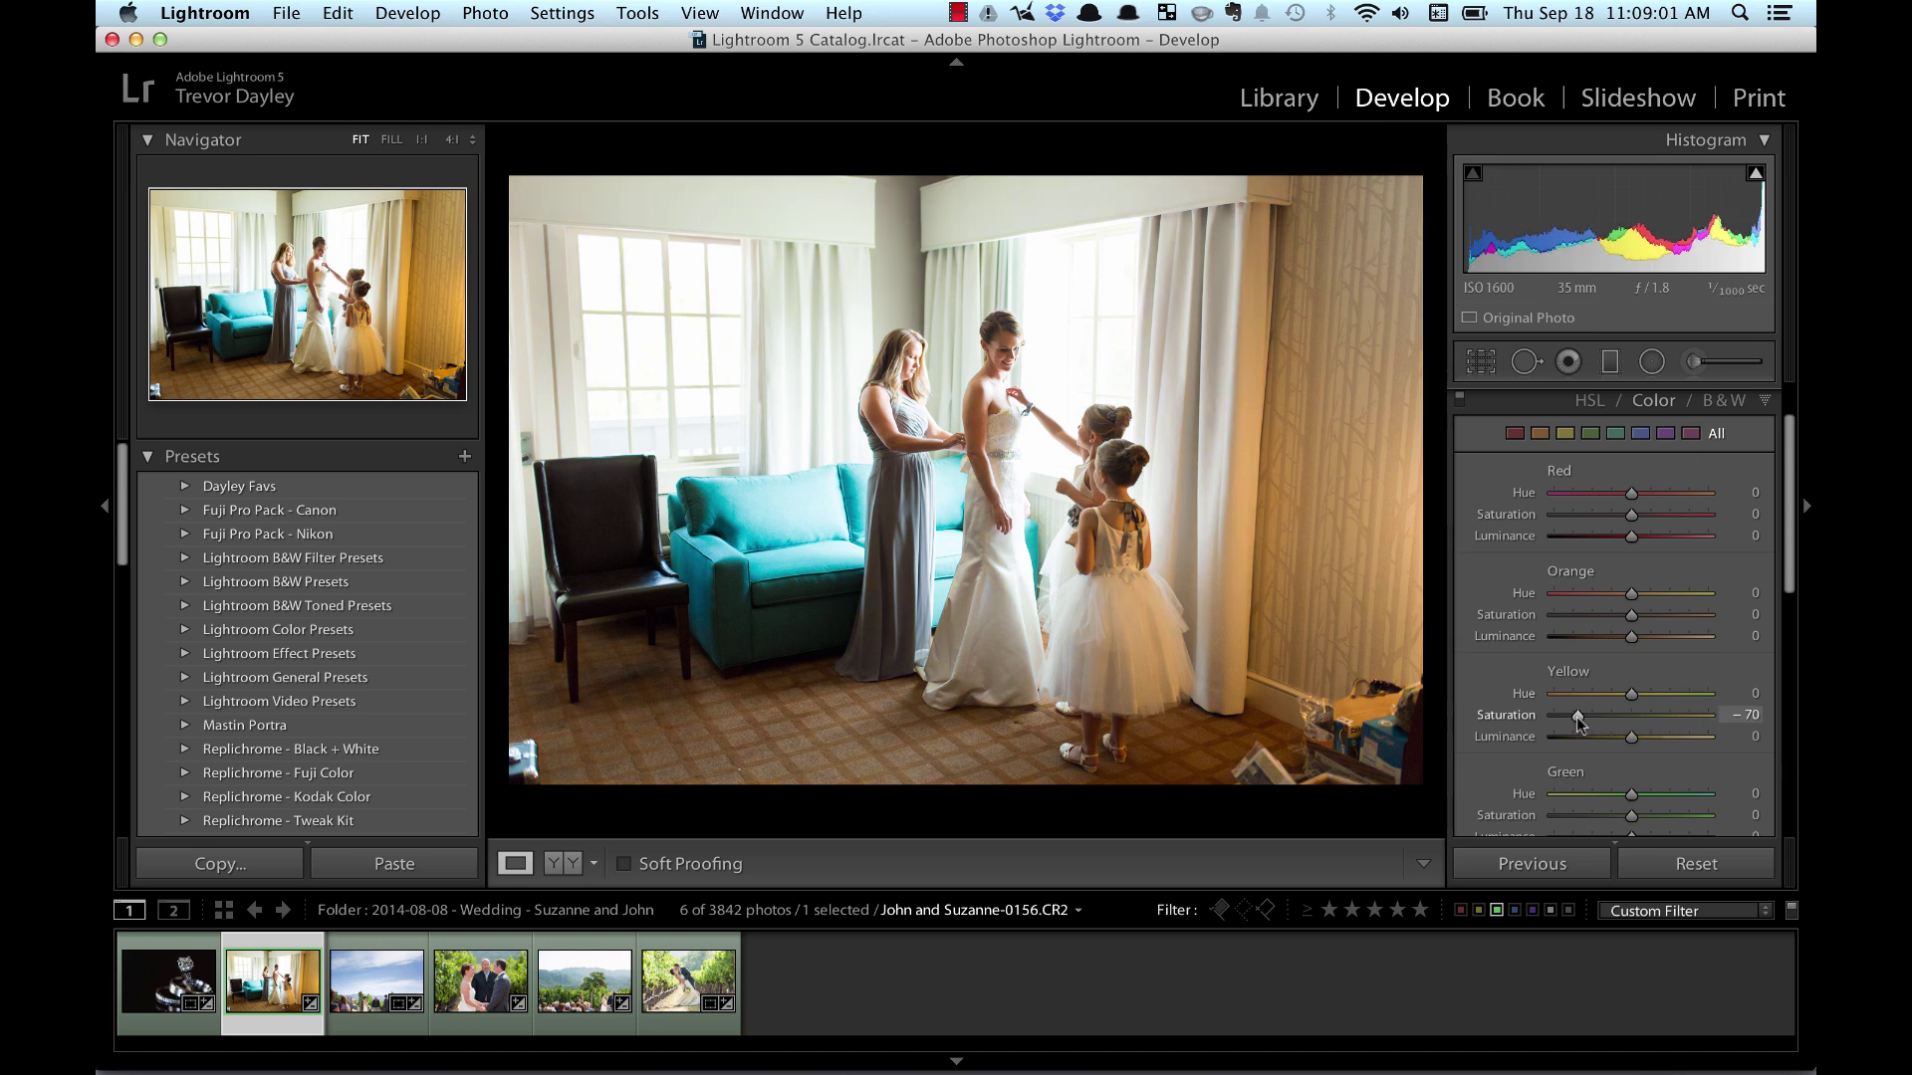
drag(1577, 719, 1571, 719)
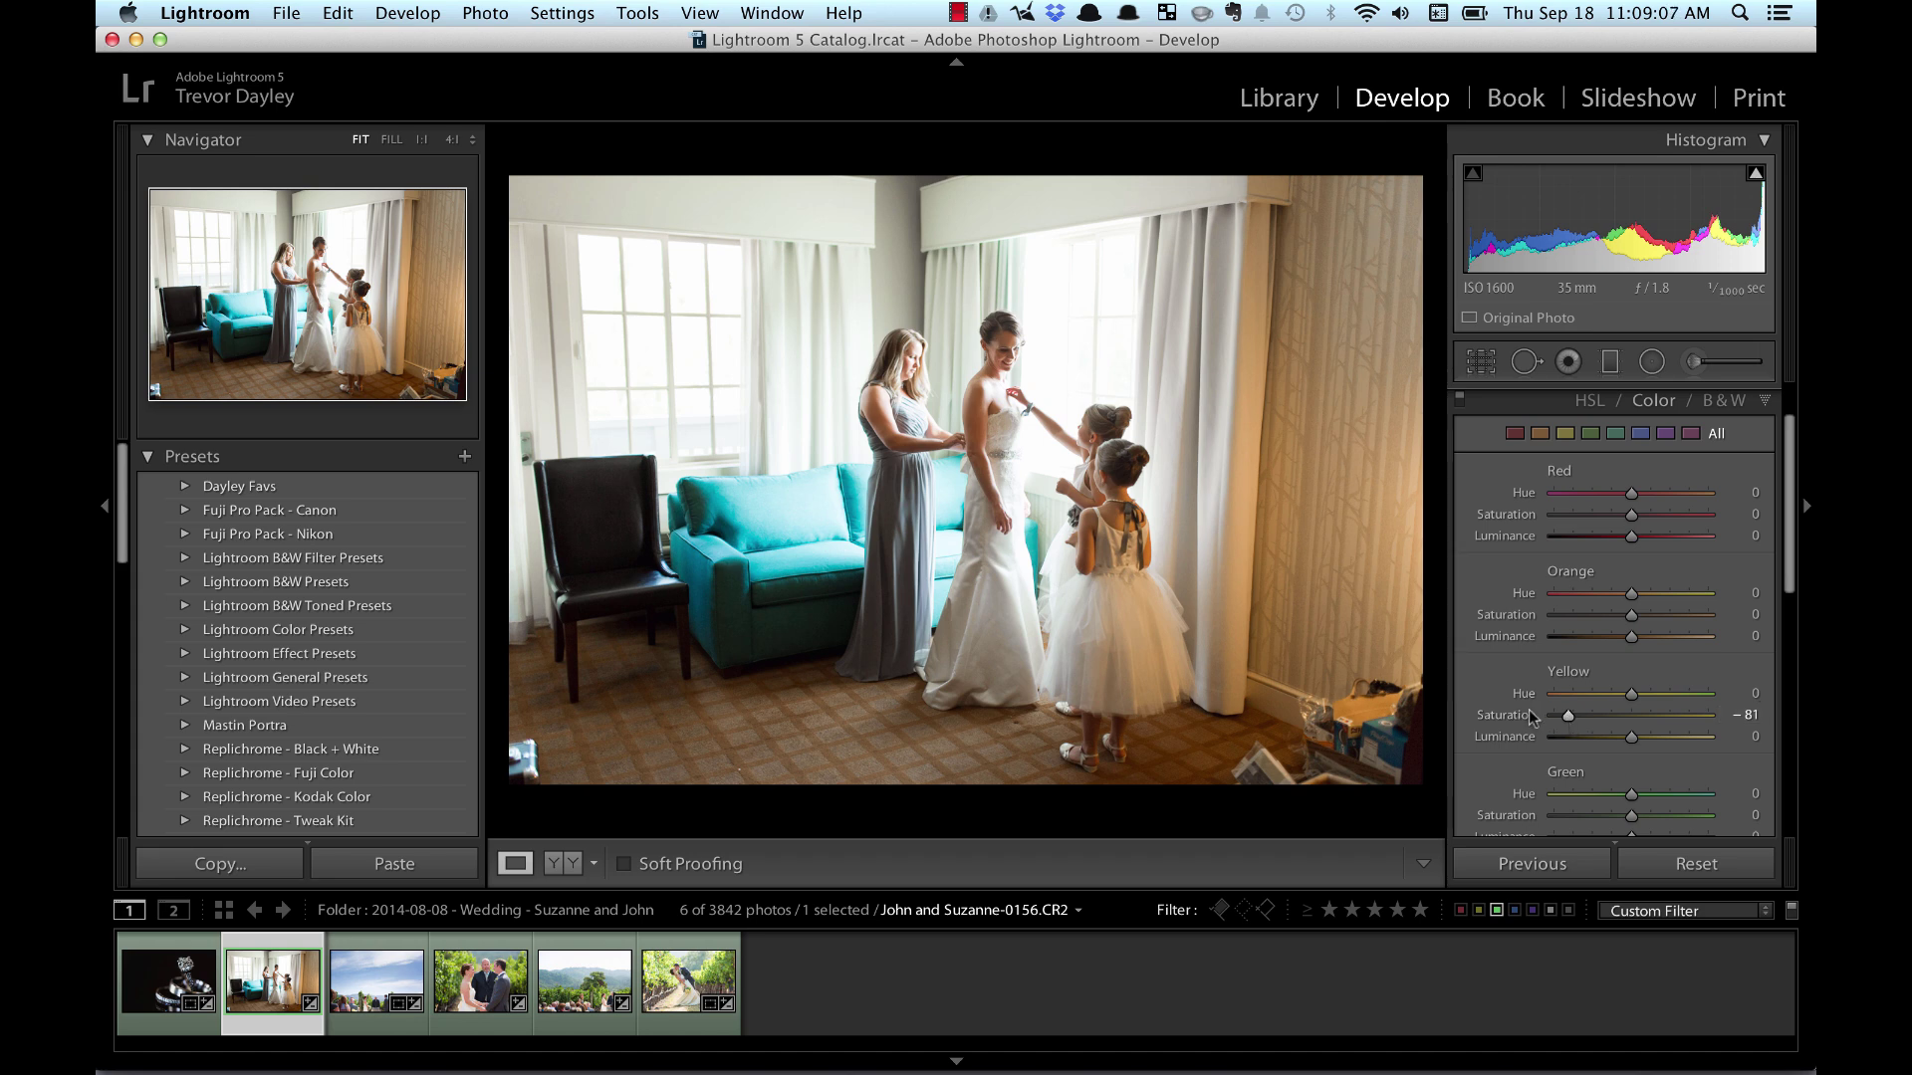
- Open the vineyard ceremony photo, trial a darker exposure, and undo it to keep +1.10
click(351, 979)
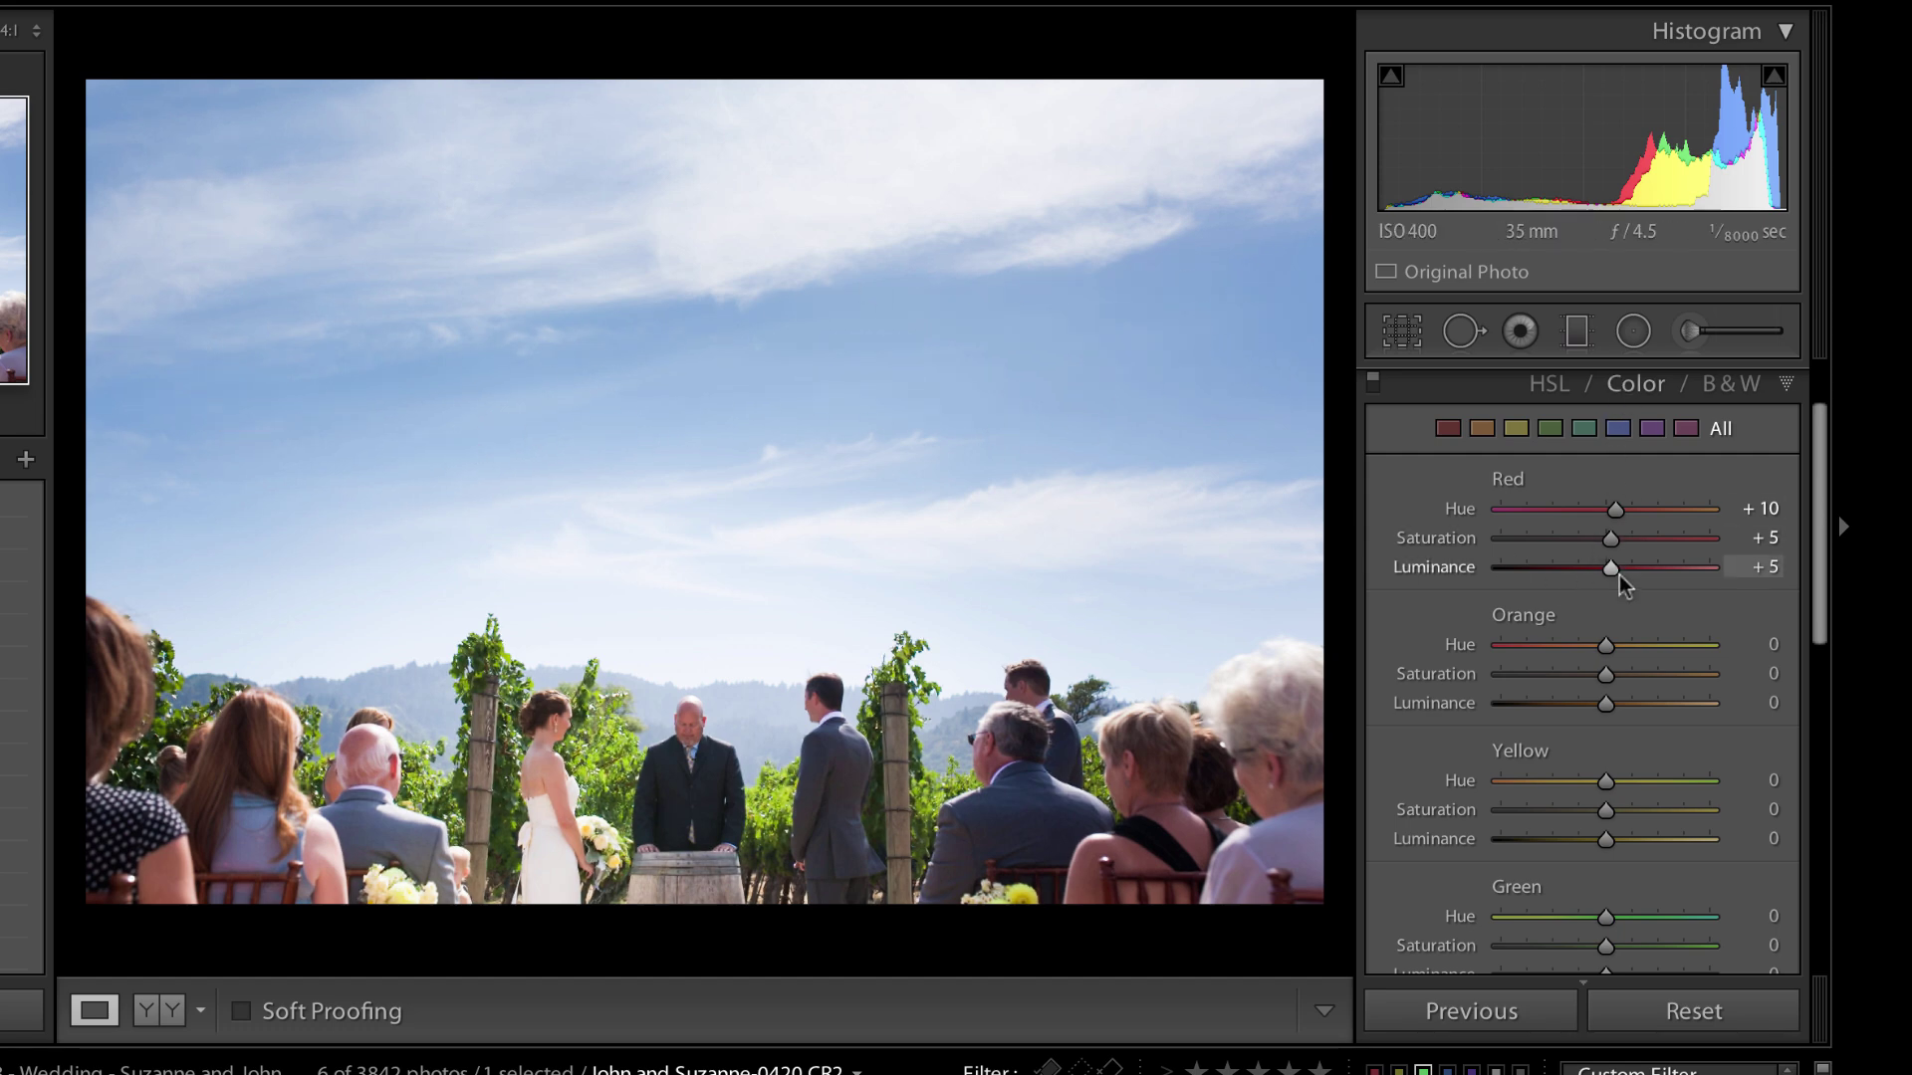
scroll(1619, 587, up, 2)
click(1734, 386)
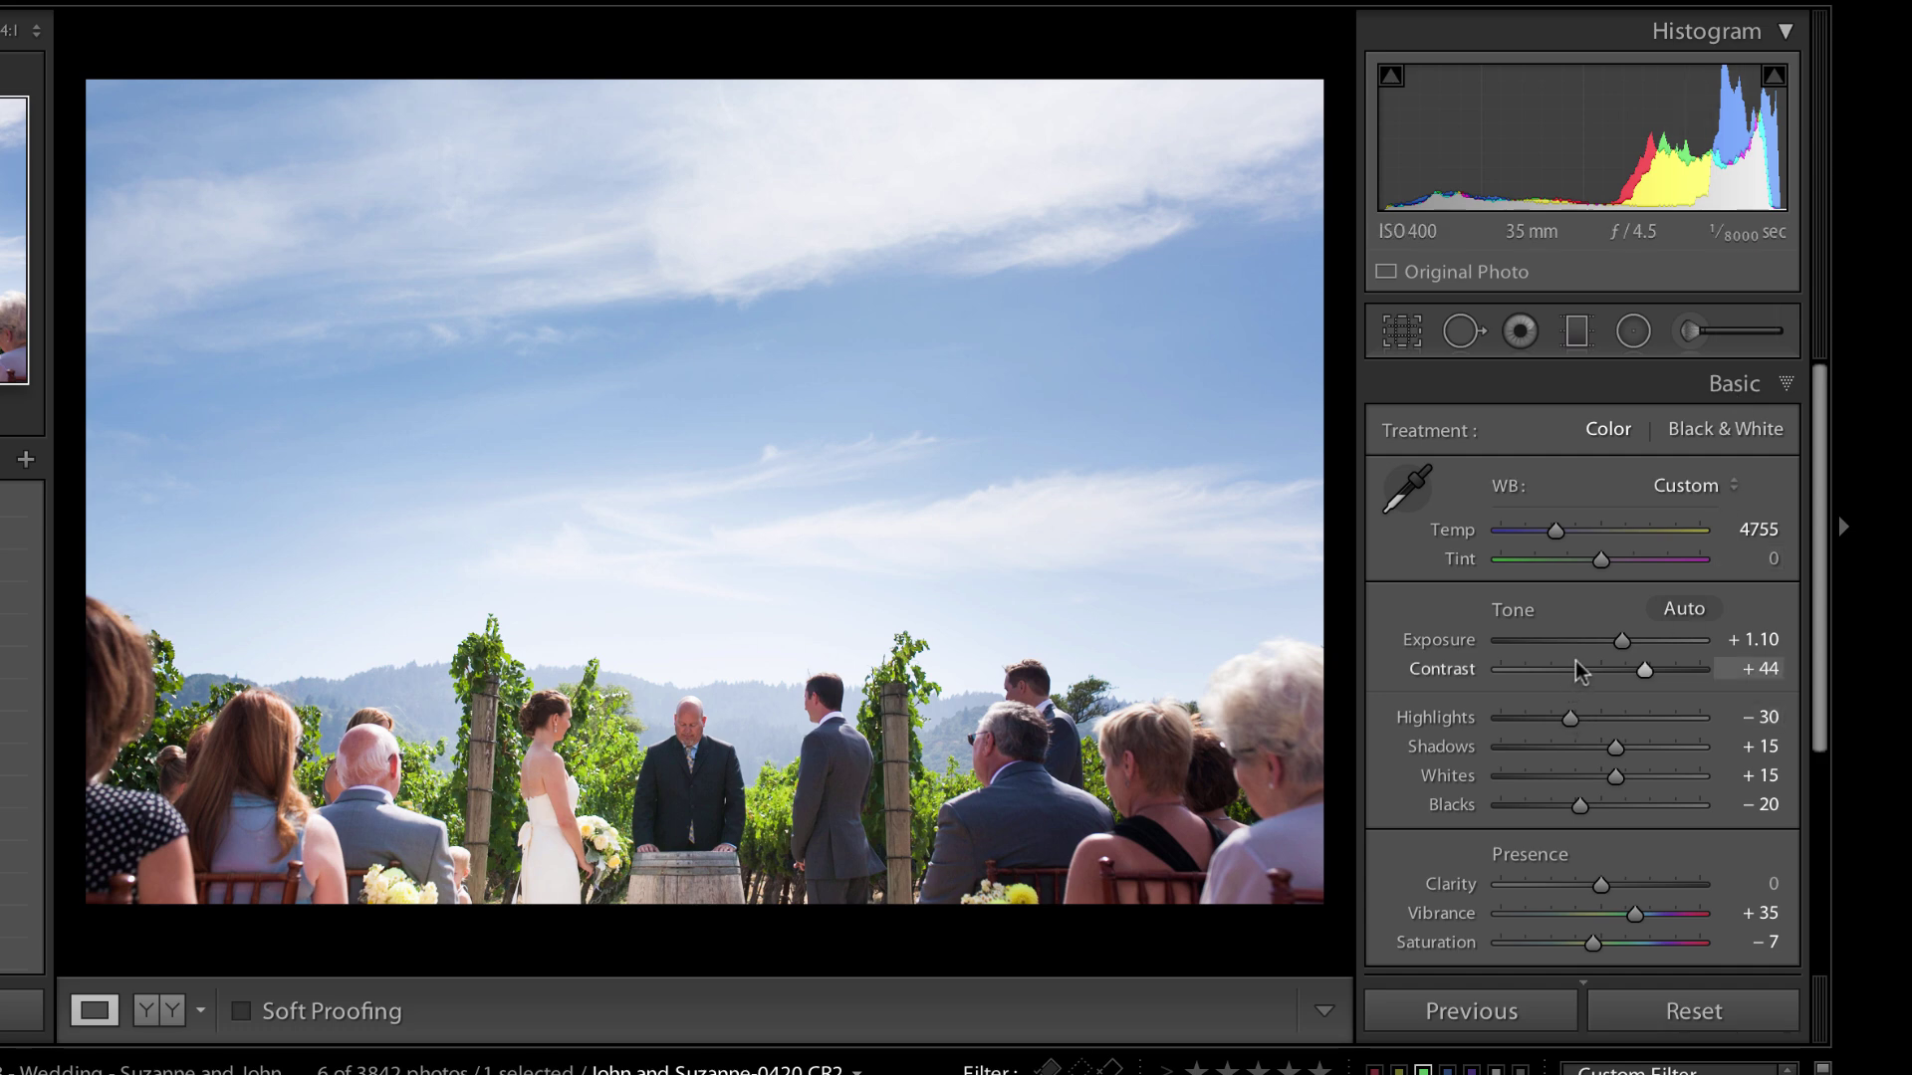
drag(1622, 640, 1607, 649)
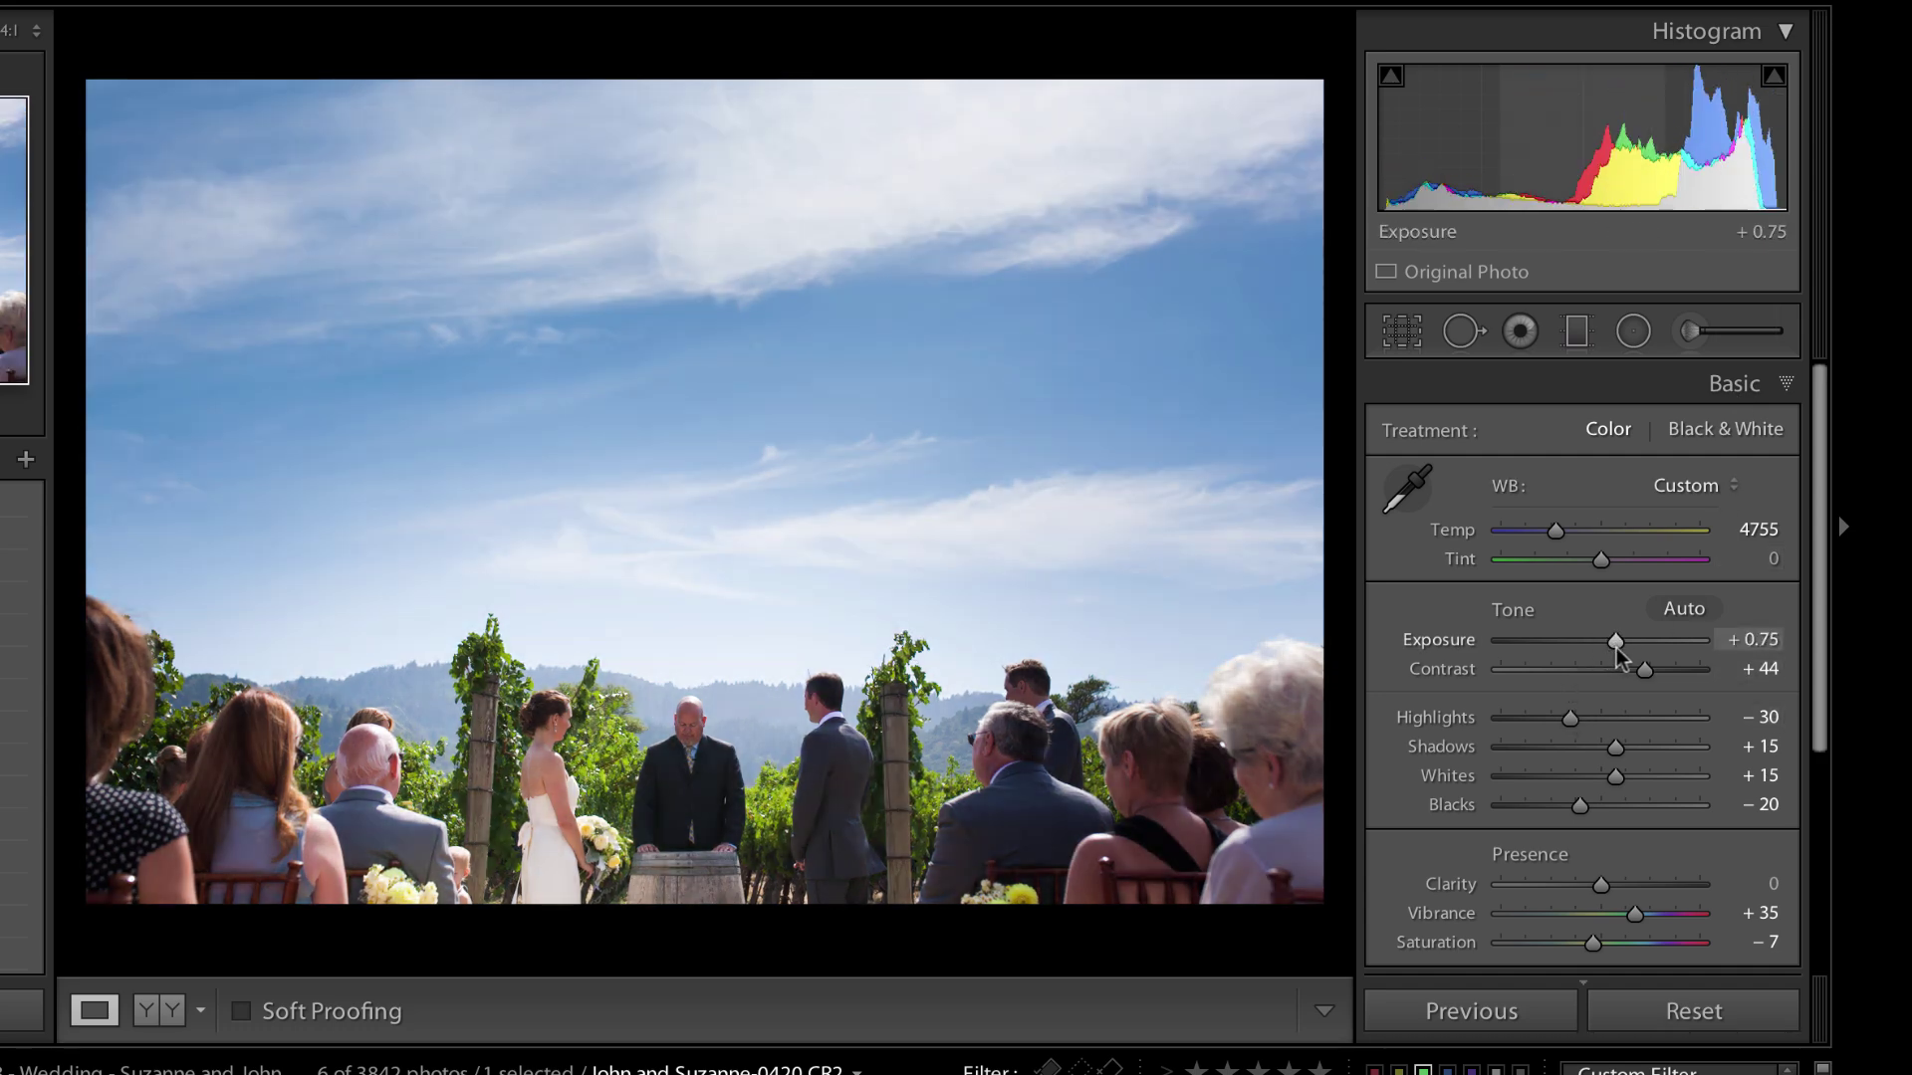
key(ctrl+z)
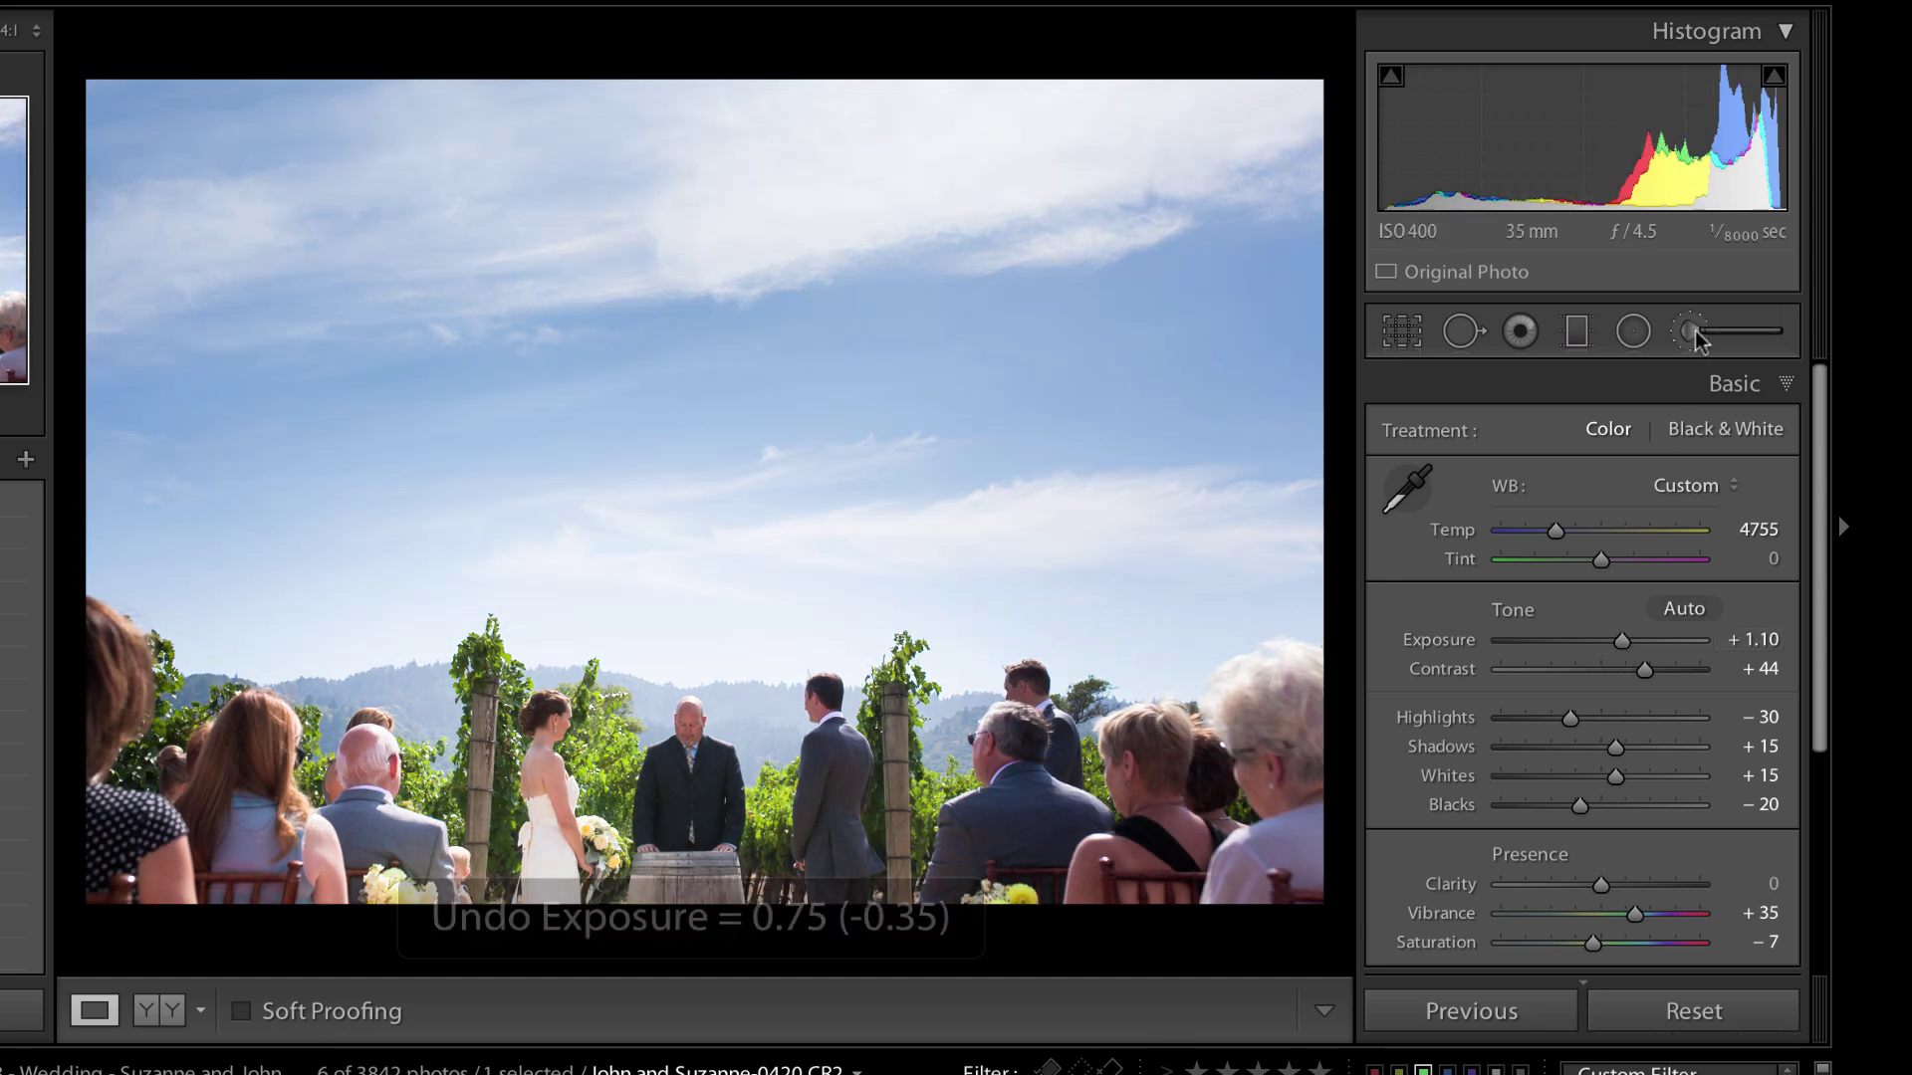
click(1757, 387)
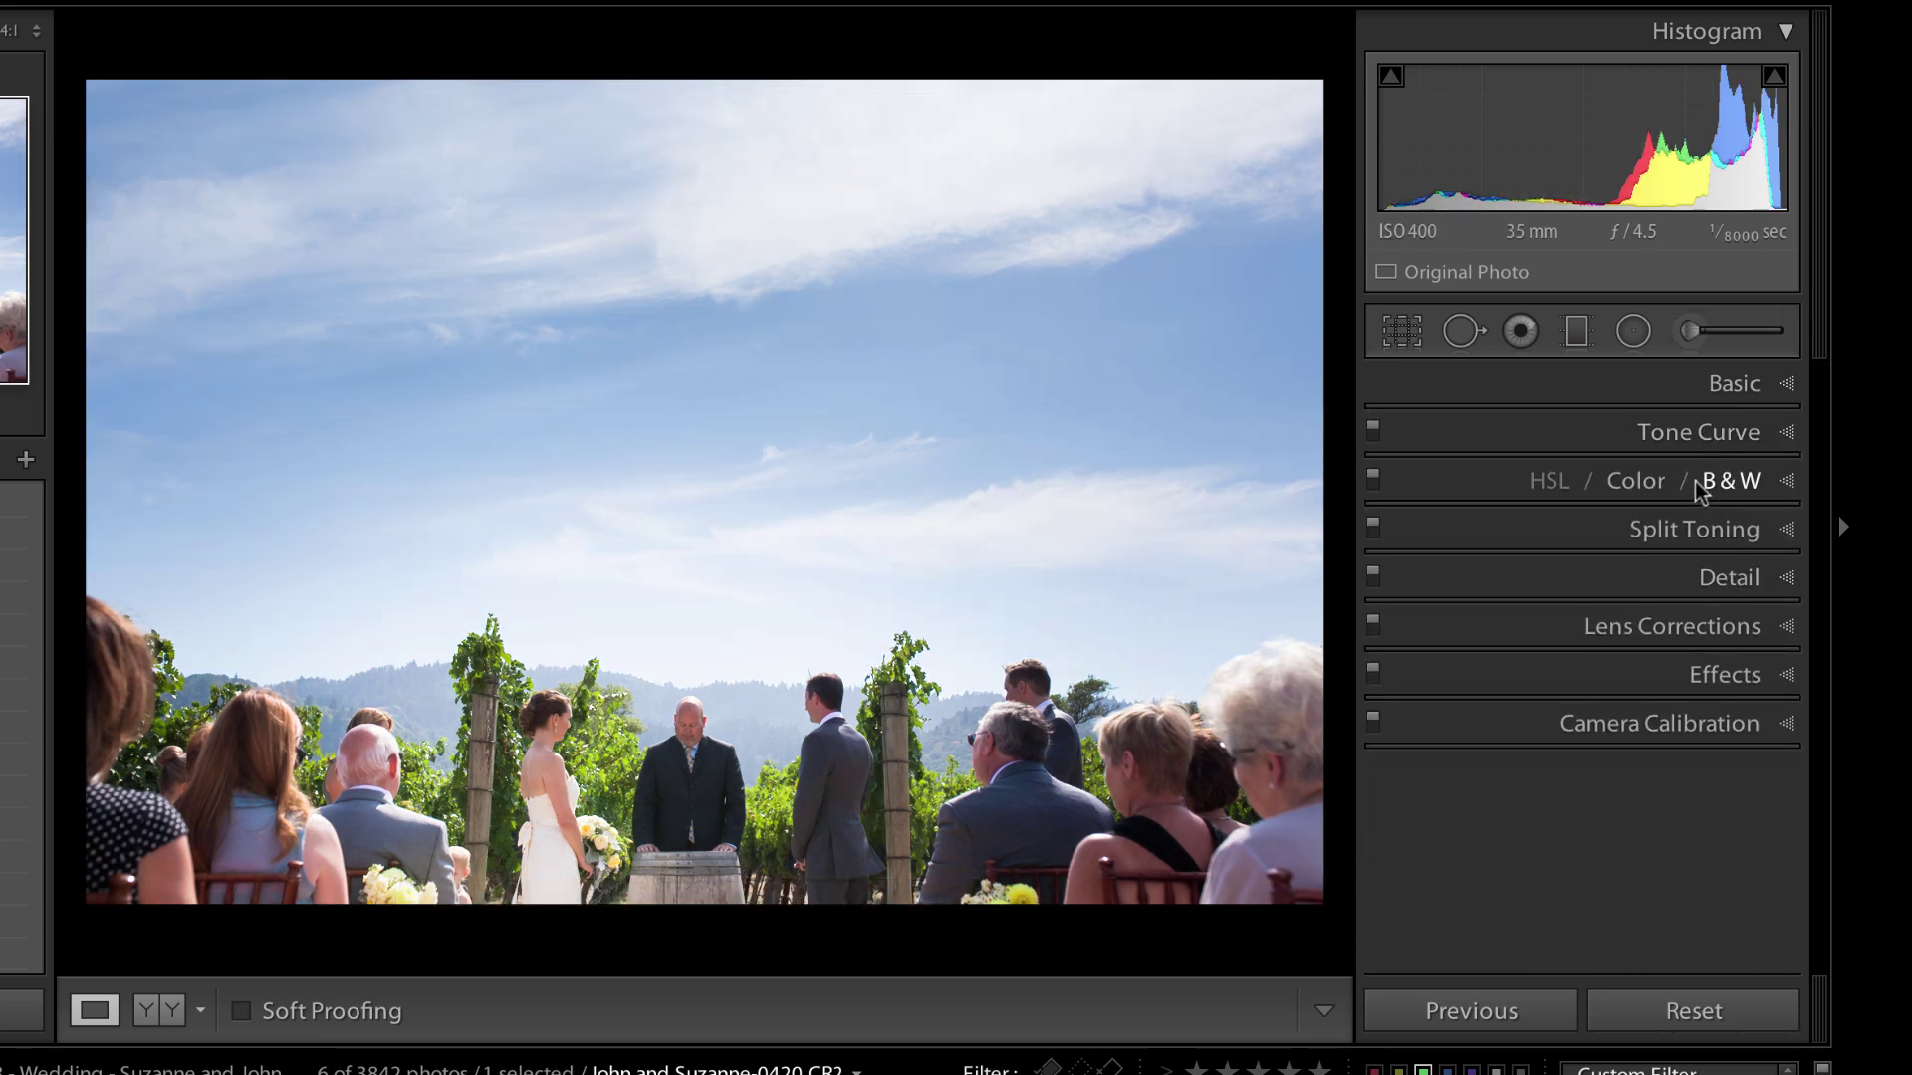
- Expand HSL and try darkening Blue Luminance, then reset it to 0
click(1790, 488)
scroll(1603, 776, down, 3)
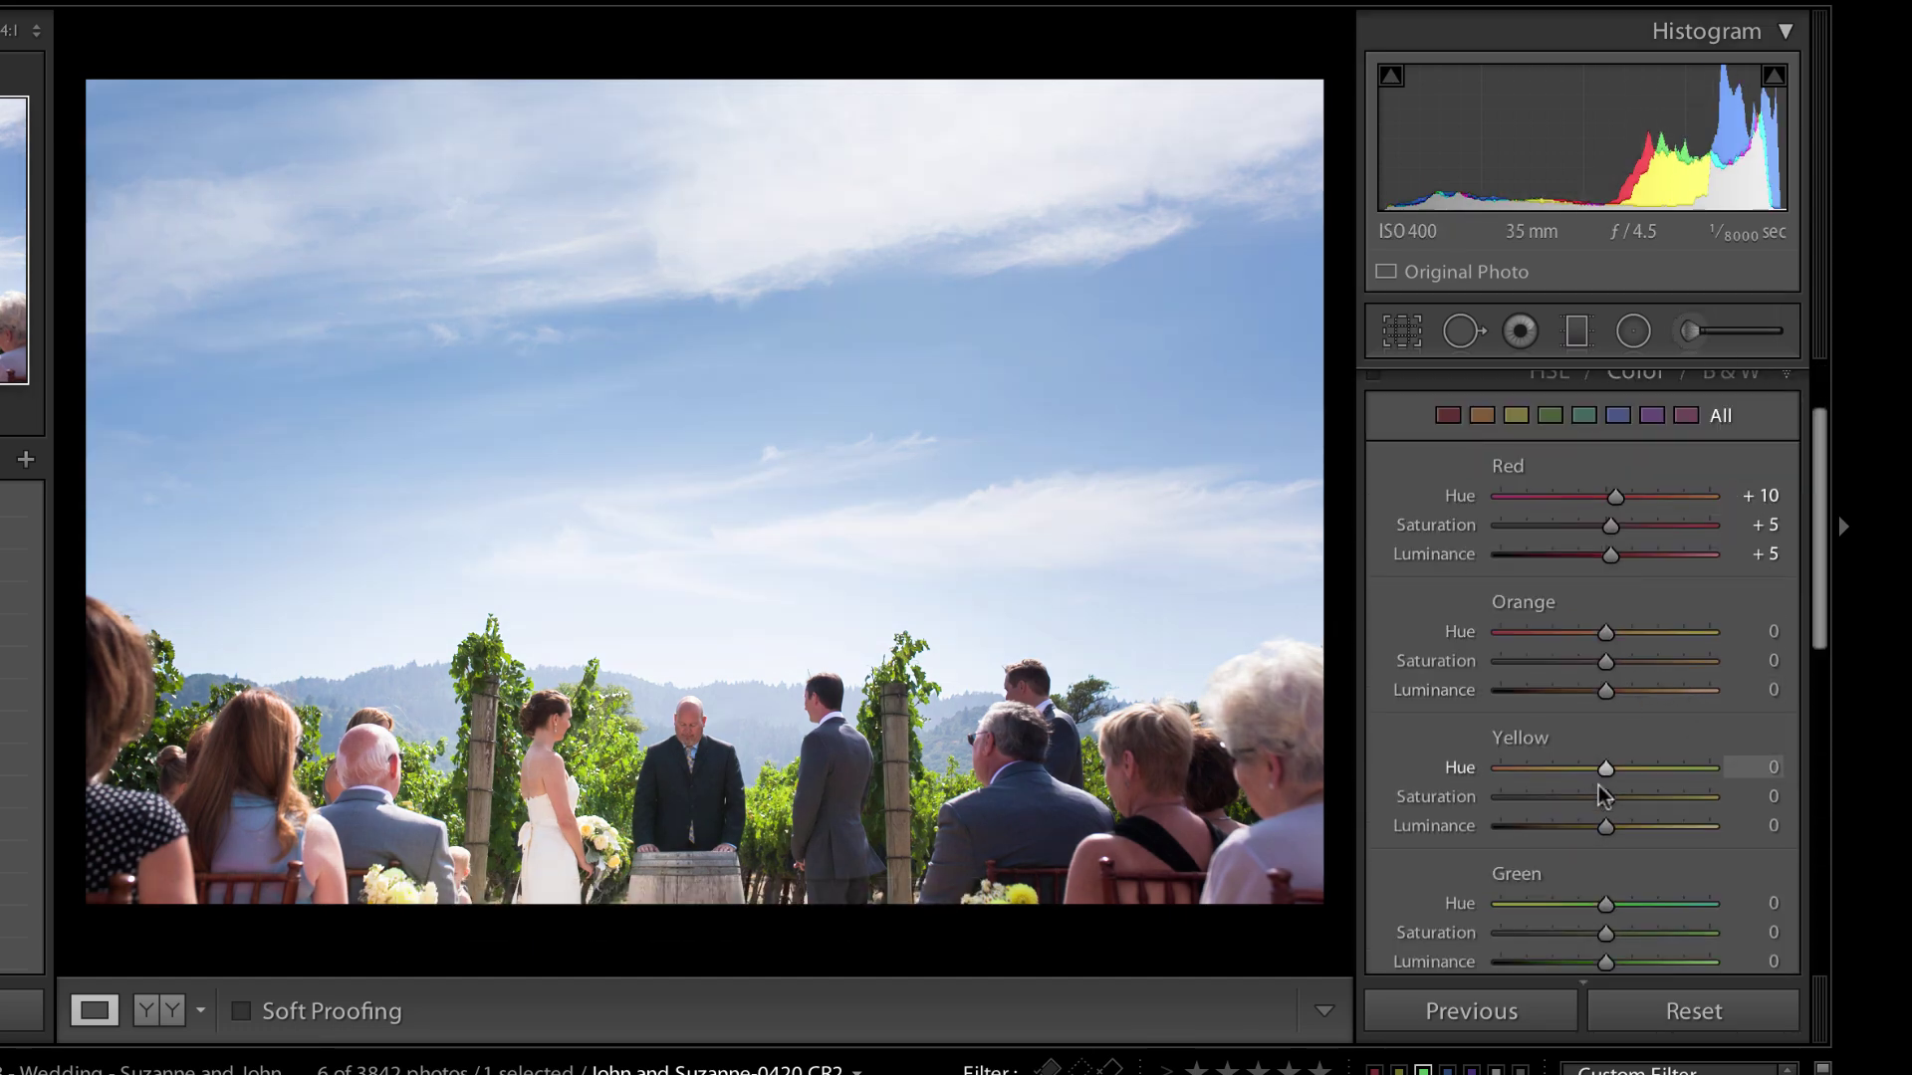
scroll(1604, 794, down, 3)
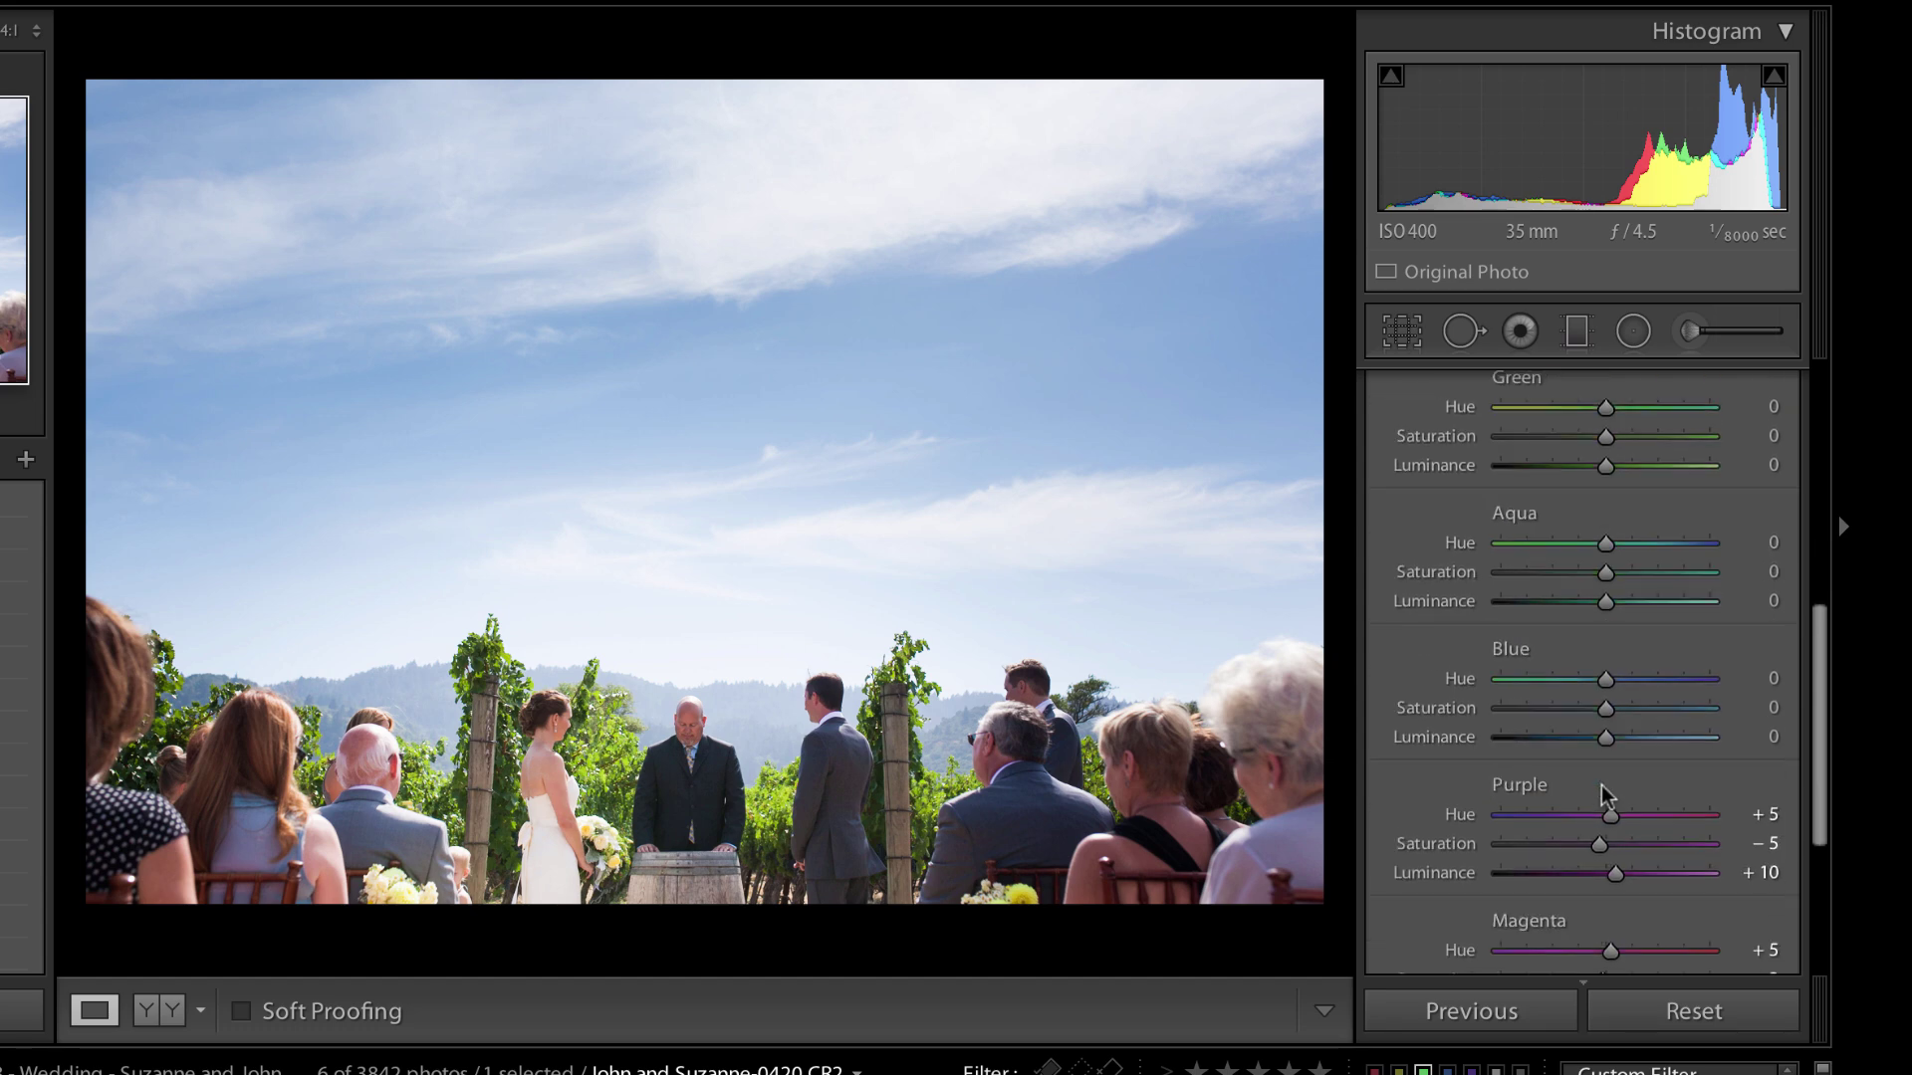
click(1561, 742)
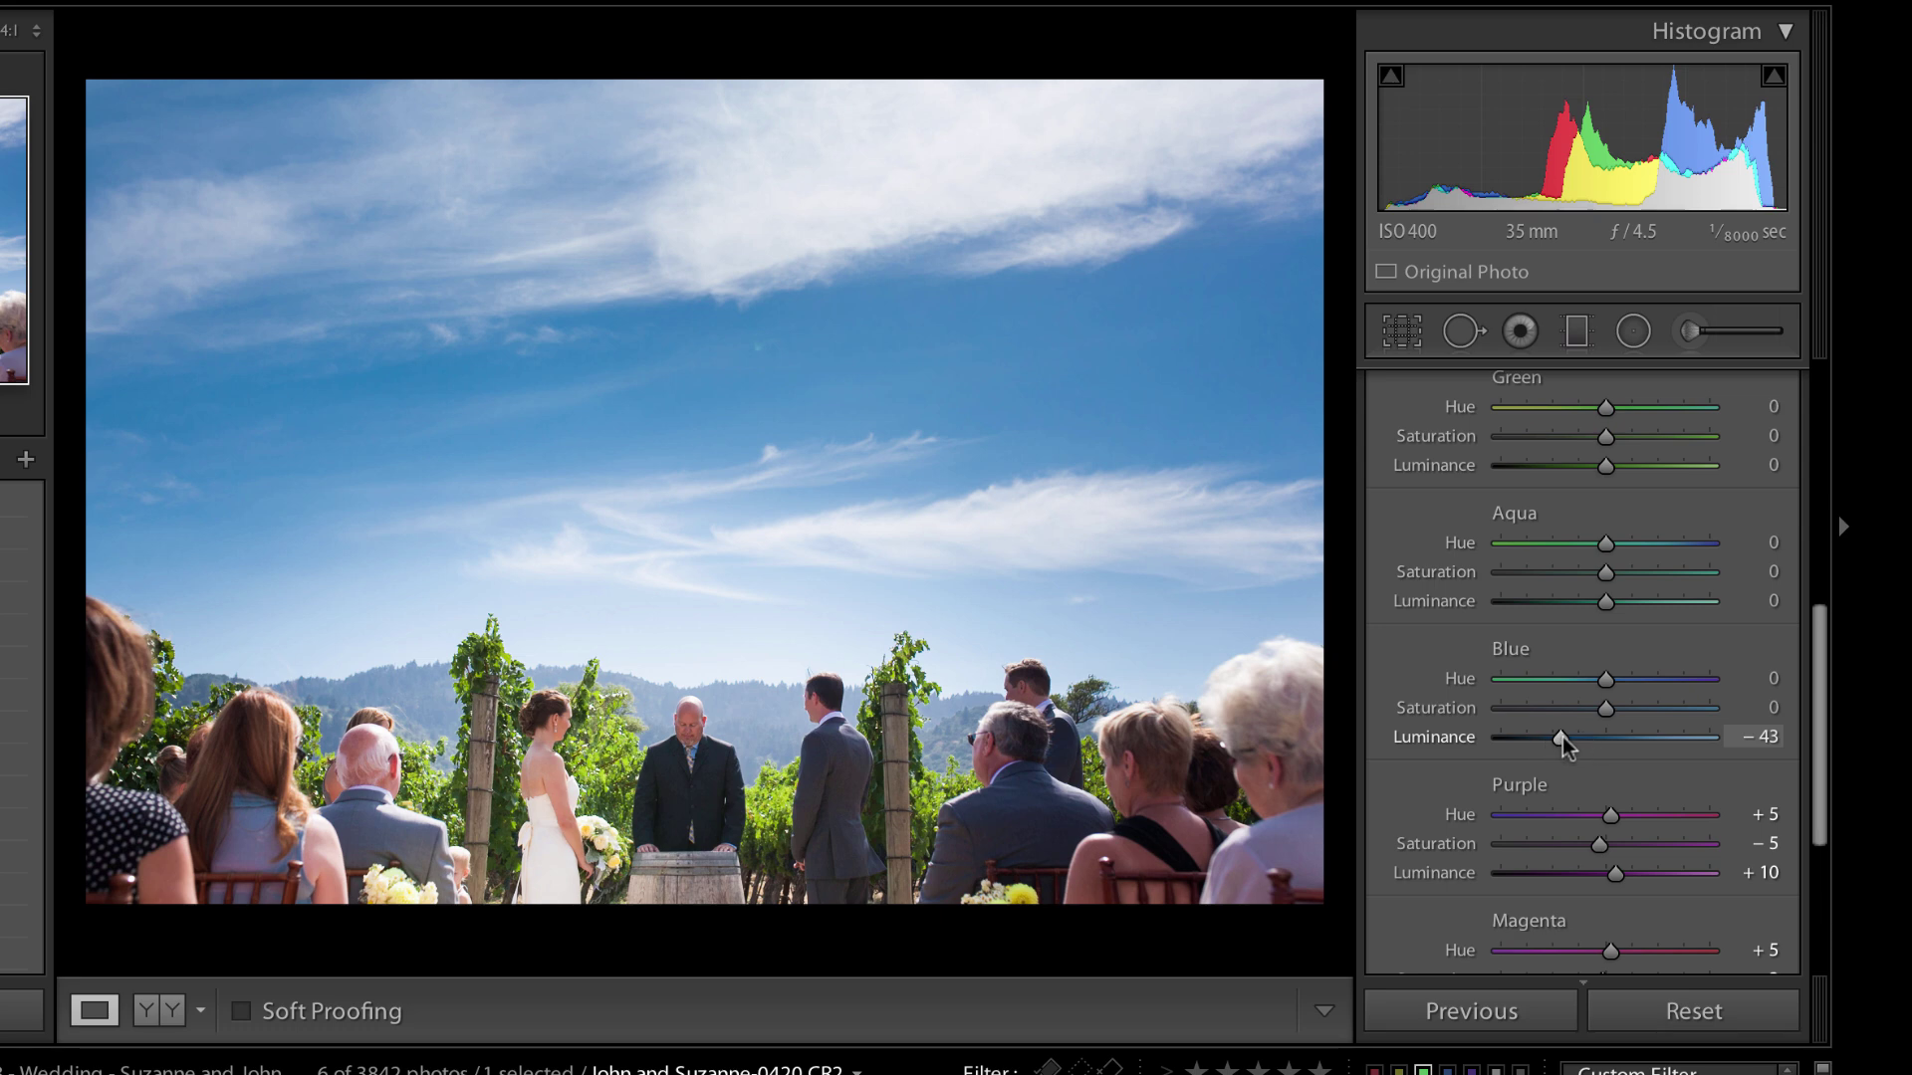
drag(1561, 739, 1583, 740)
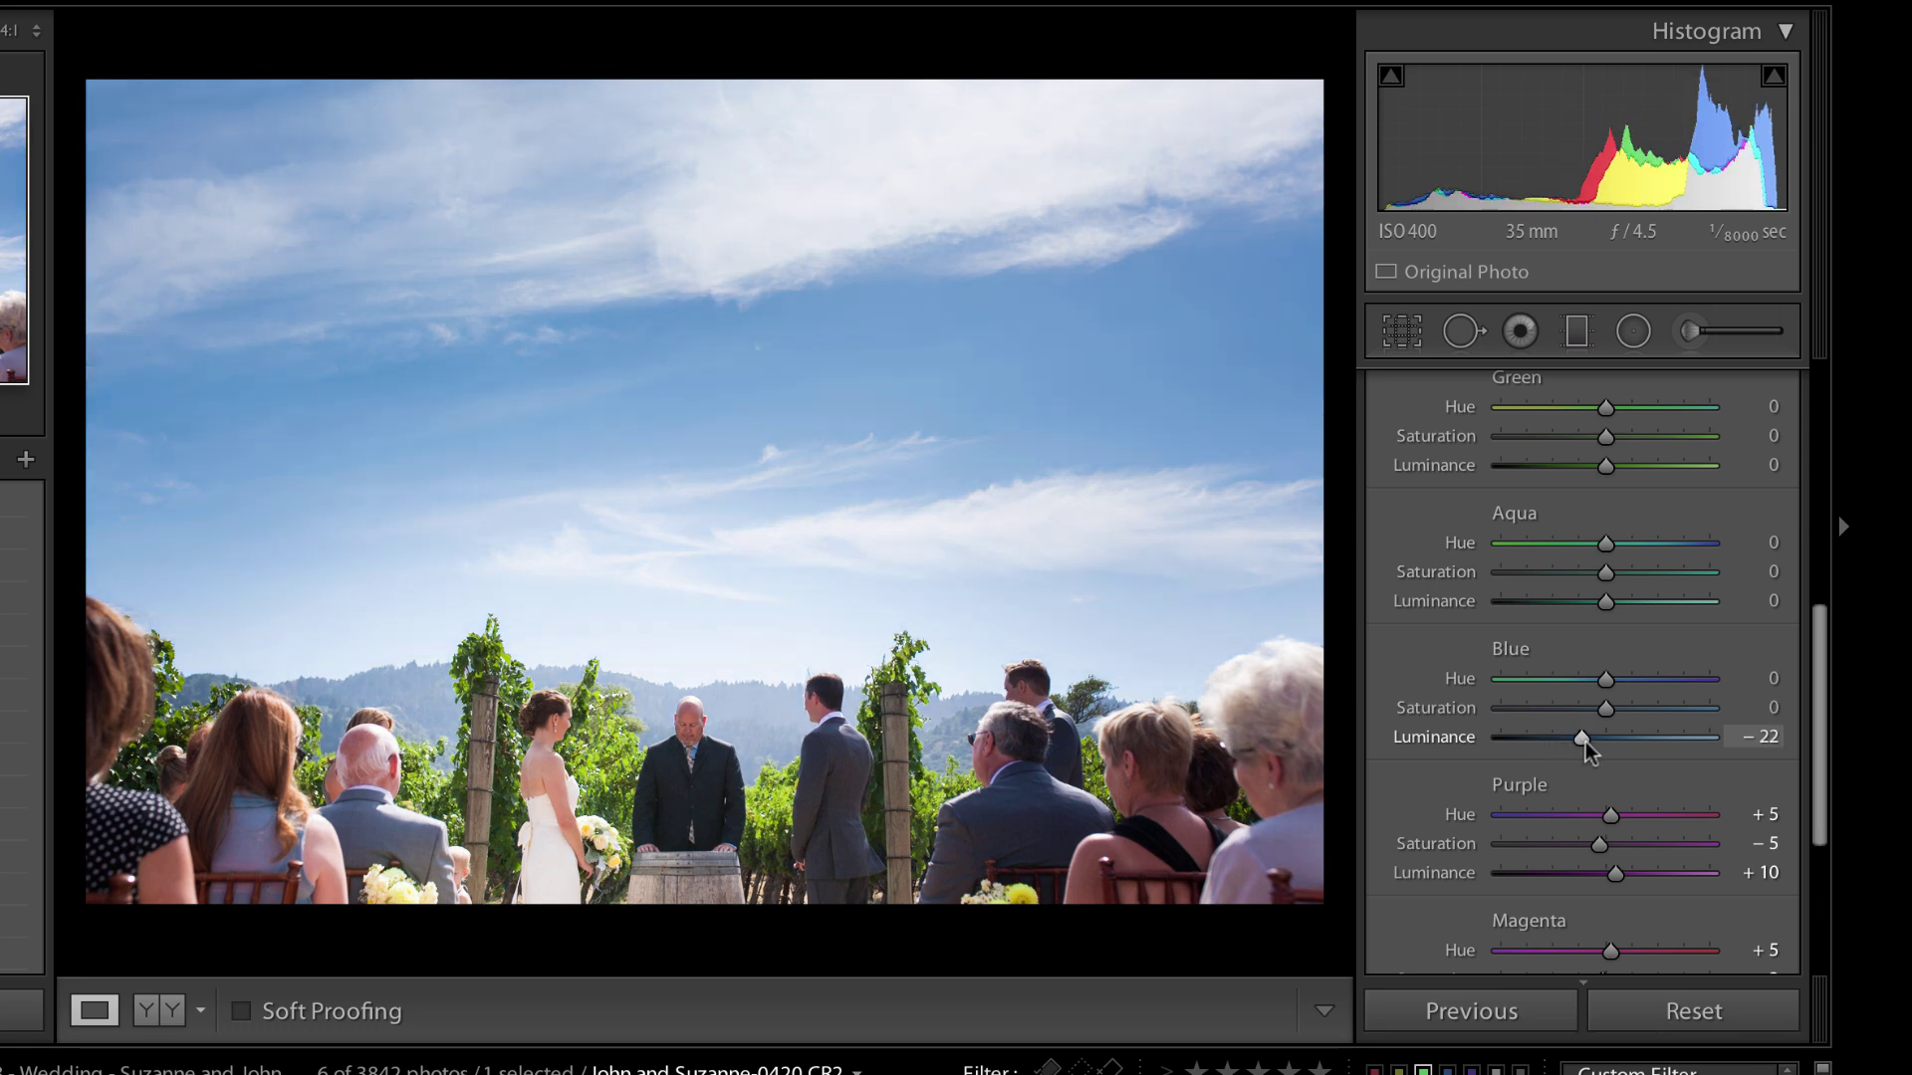
double_click(1444, 742)
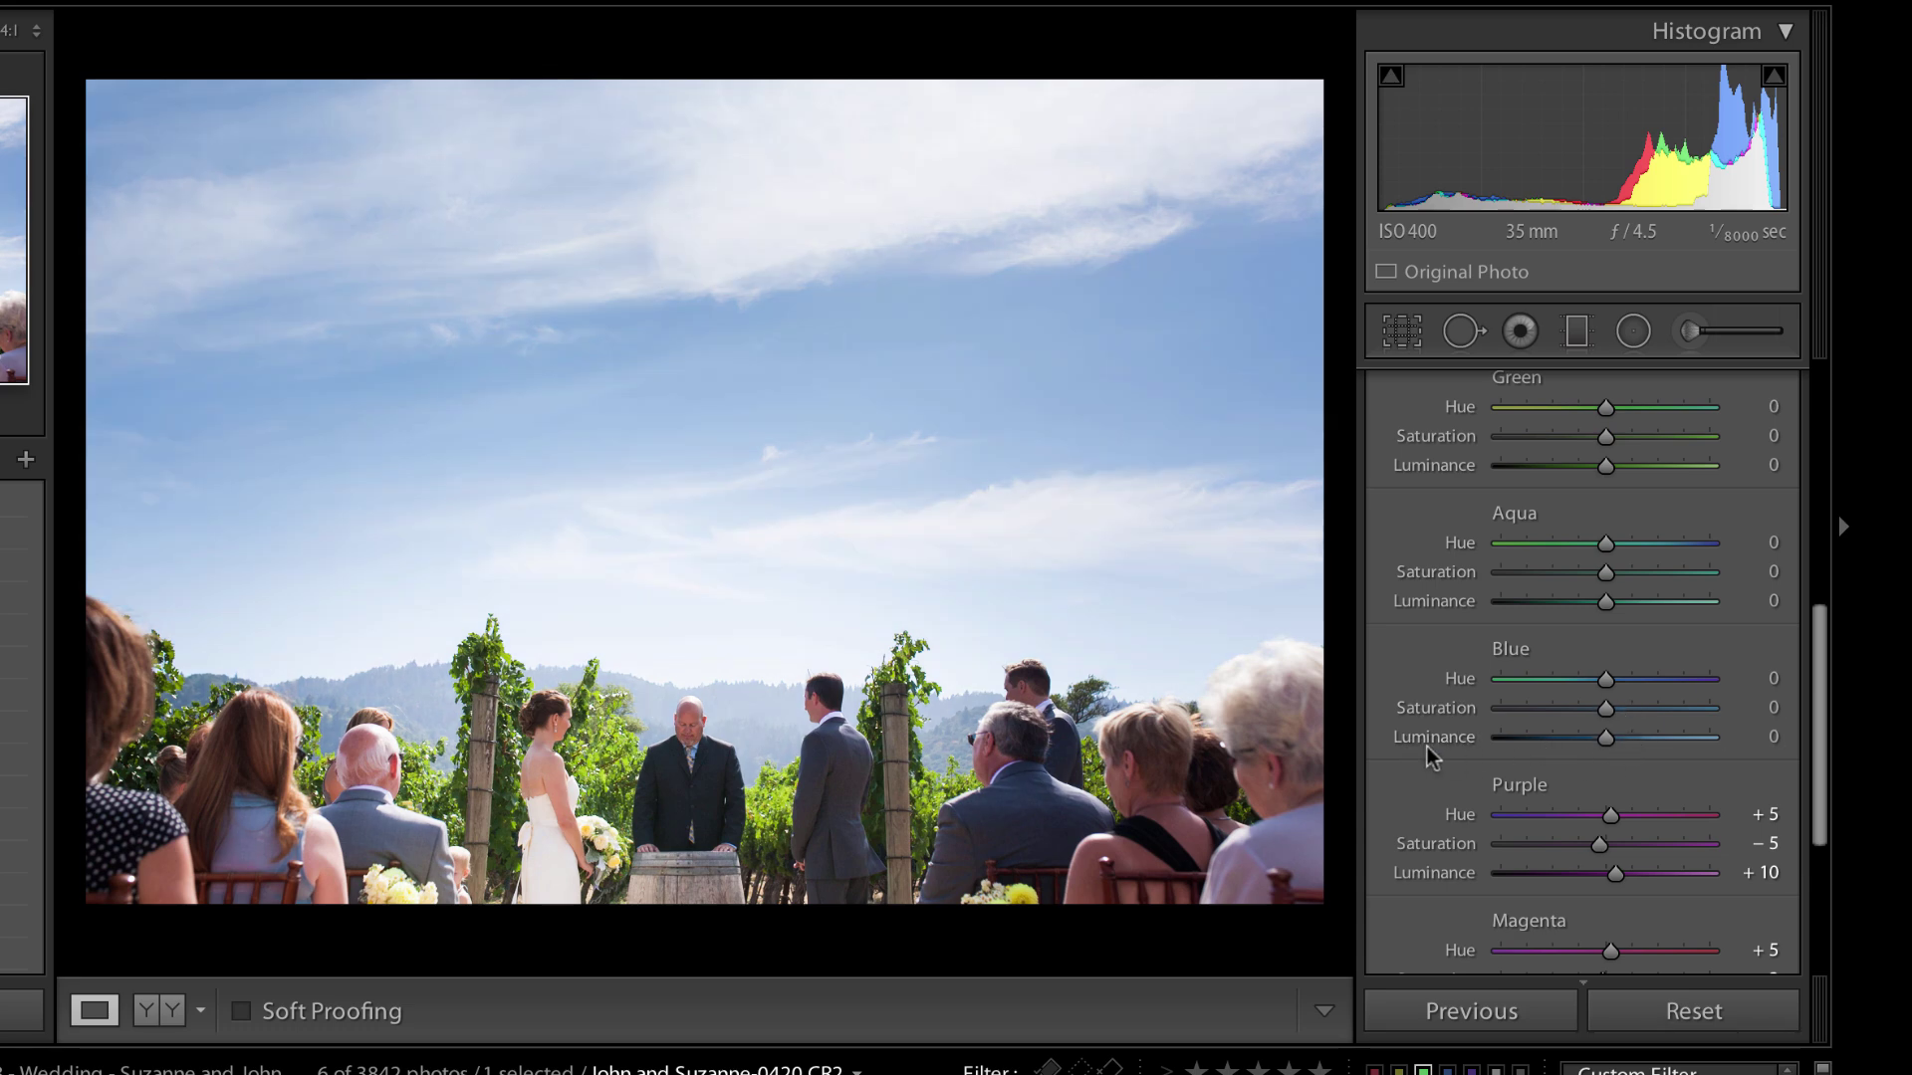
- Try boosting Blue Saturation, then reset Blue Hue, Saturation and Luminance to 0
drag(1607, 711, 1570, 687)
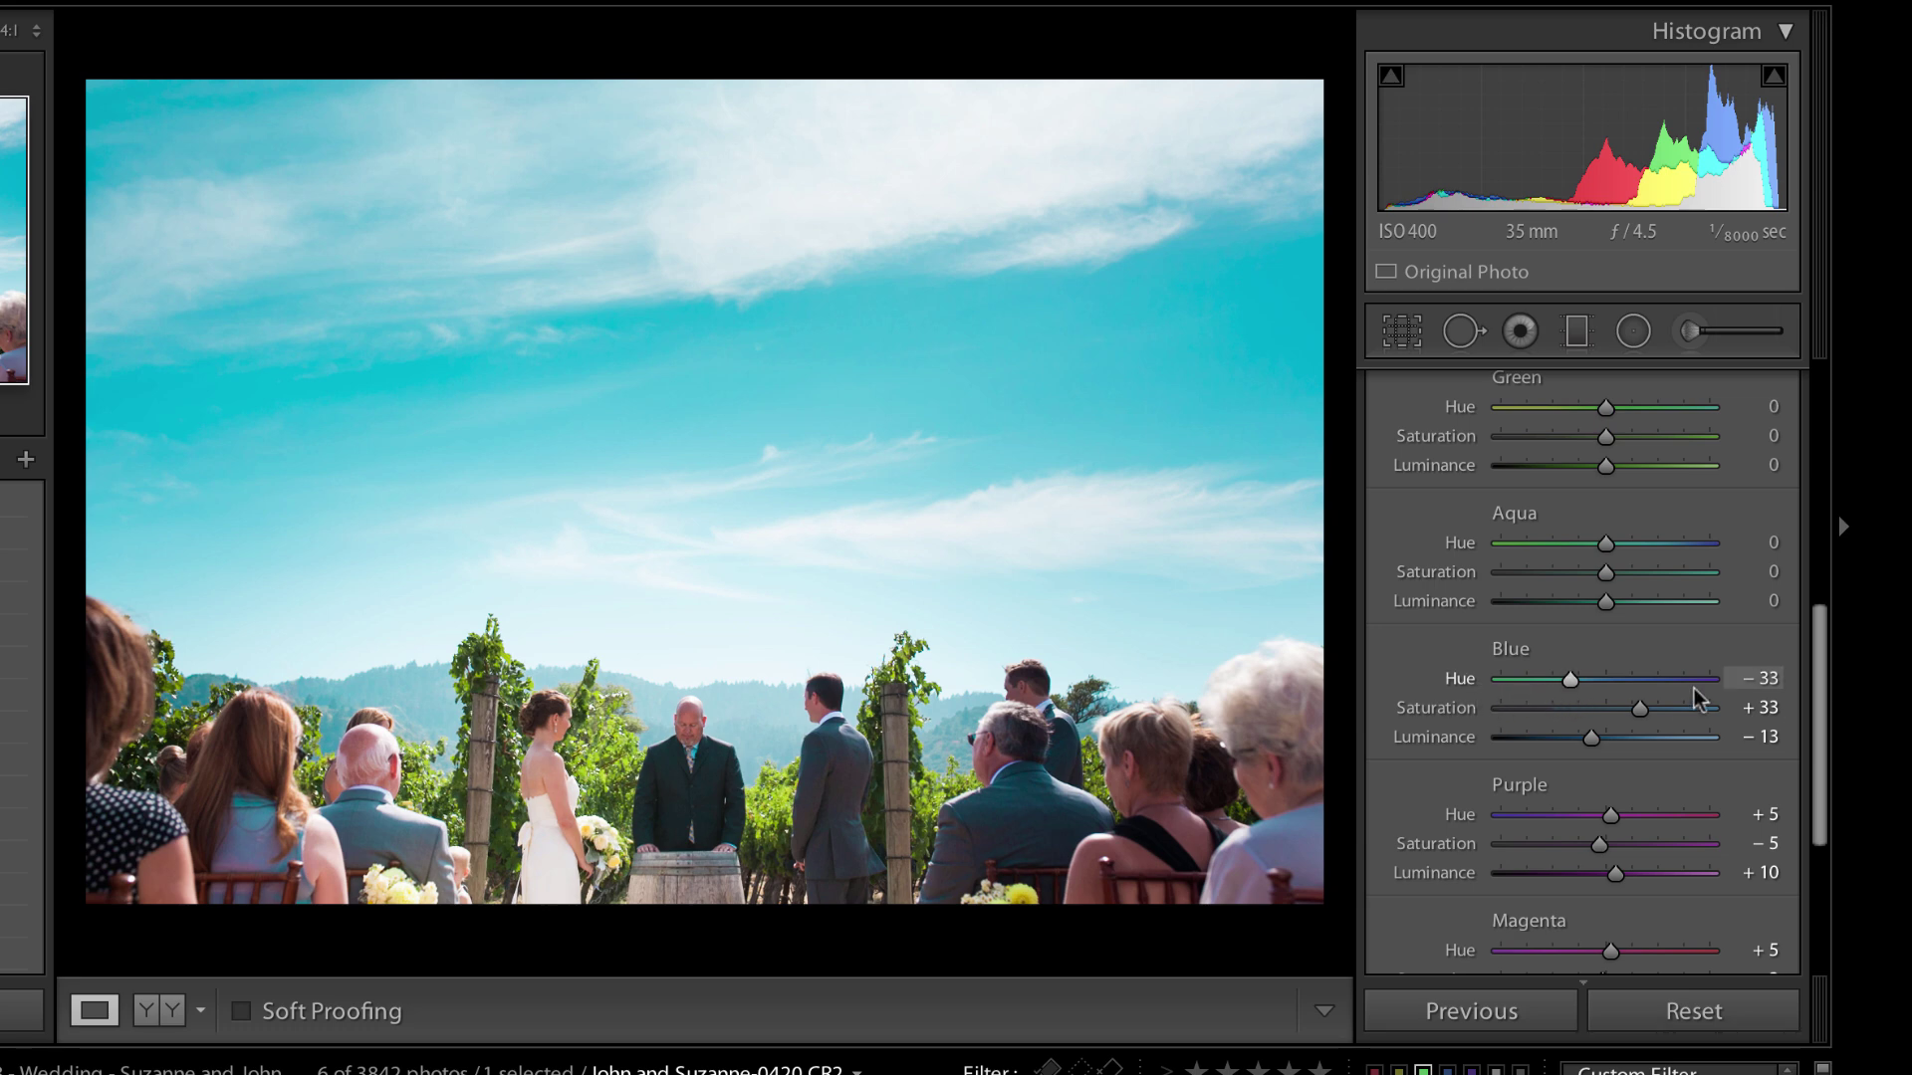
double_click(1462, 681)
double_click(1456, 709)
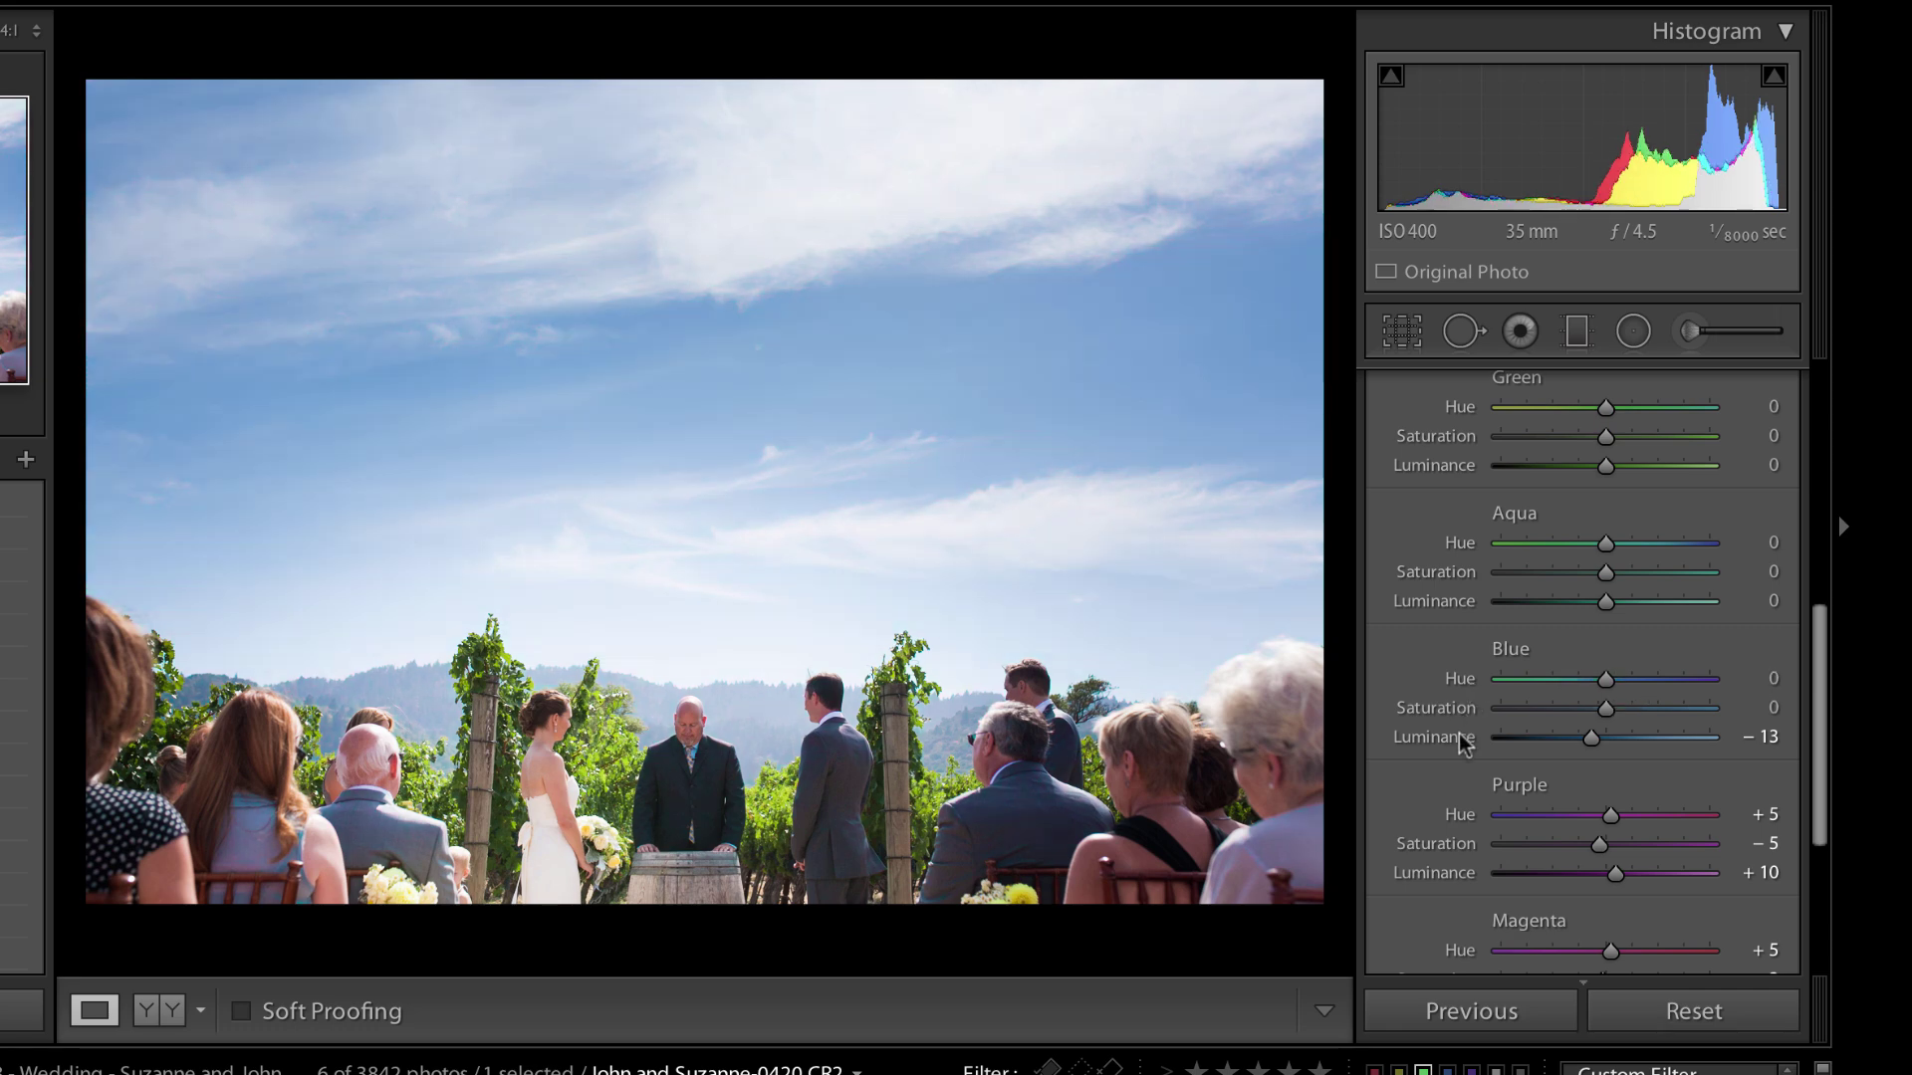
double_click(1462, 739)
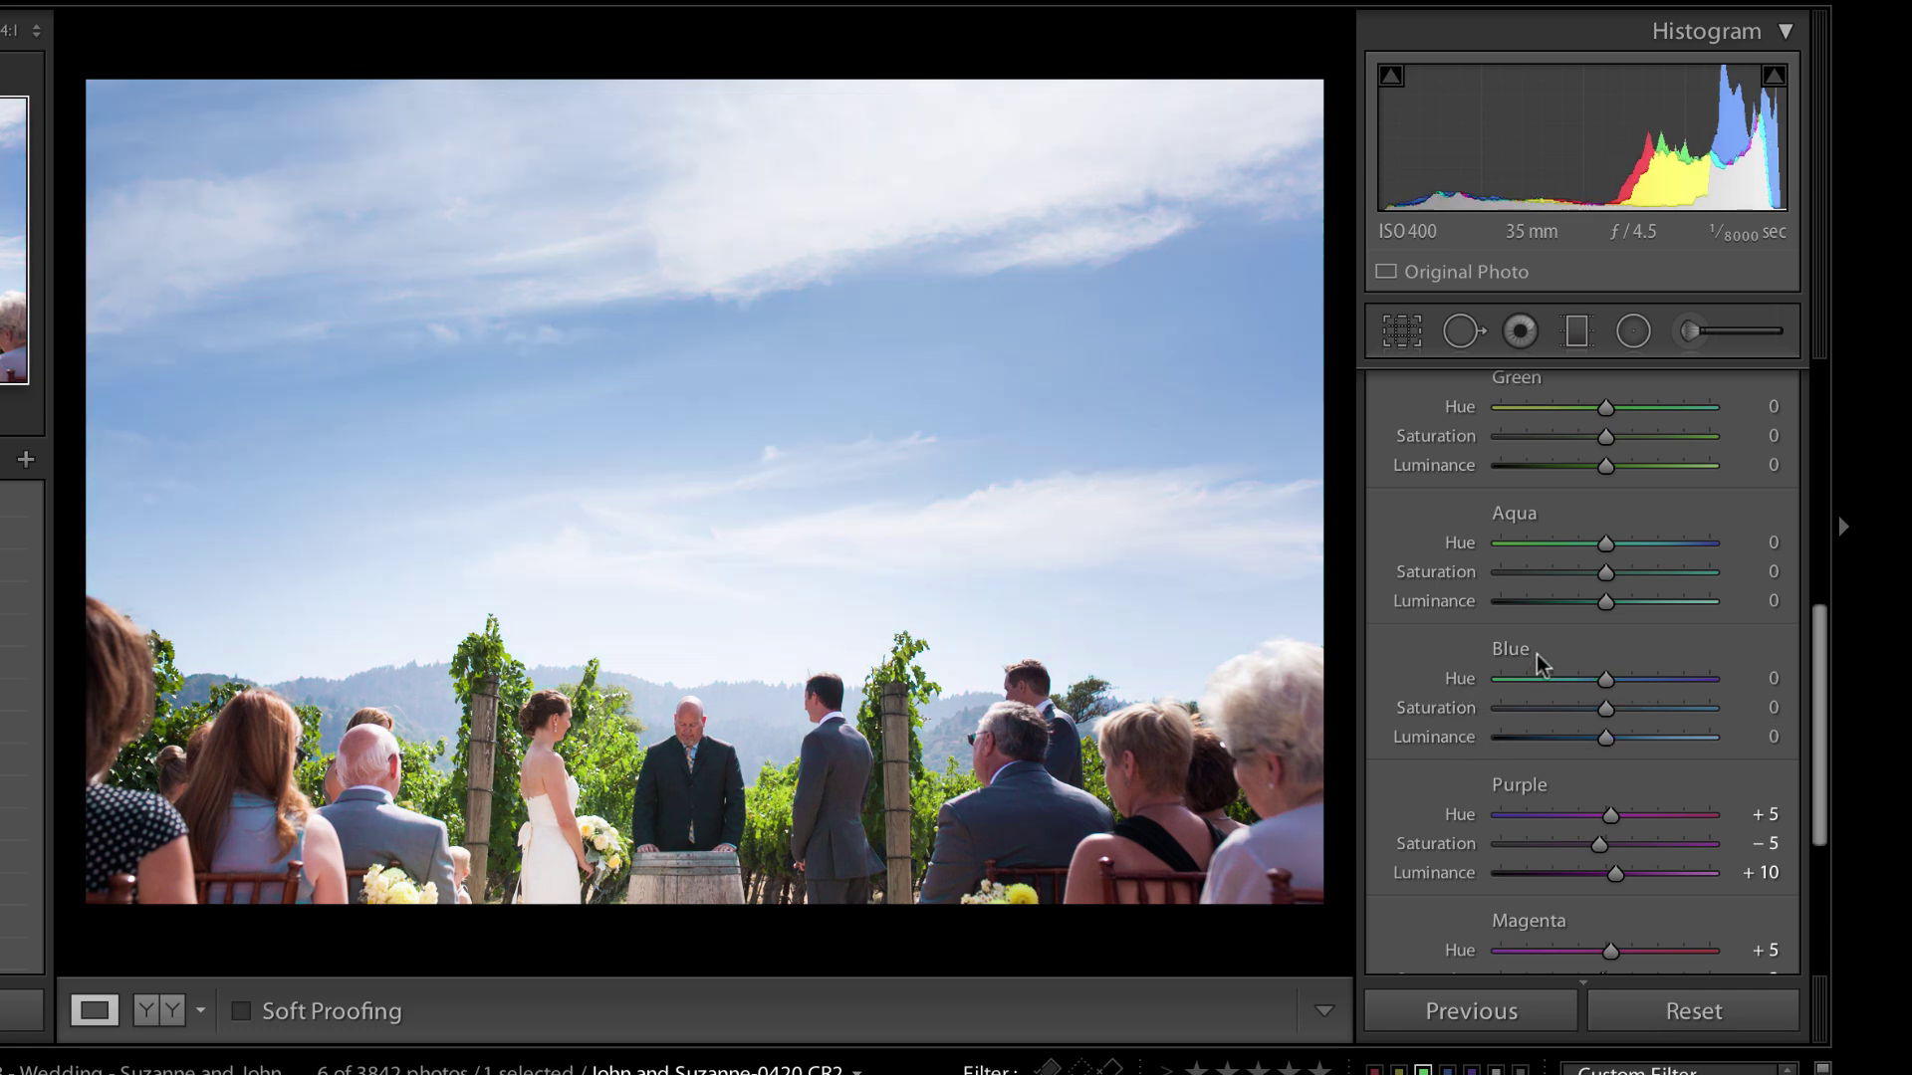
- After a cyan-shift trial, reset the Blue group and set Blue Saturation +20, Luminance -17
drag(1605, 679, 1643, 708)
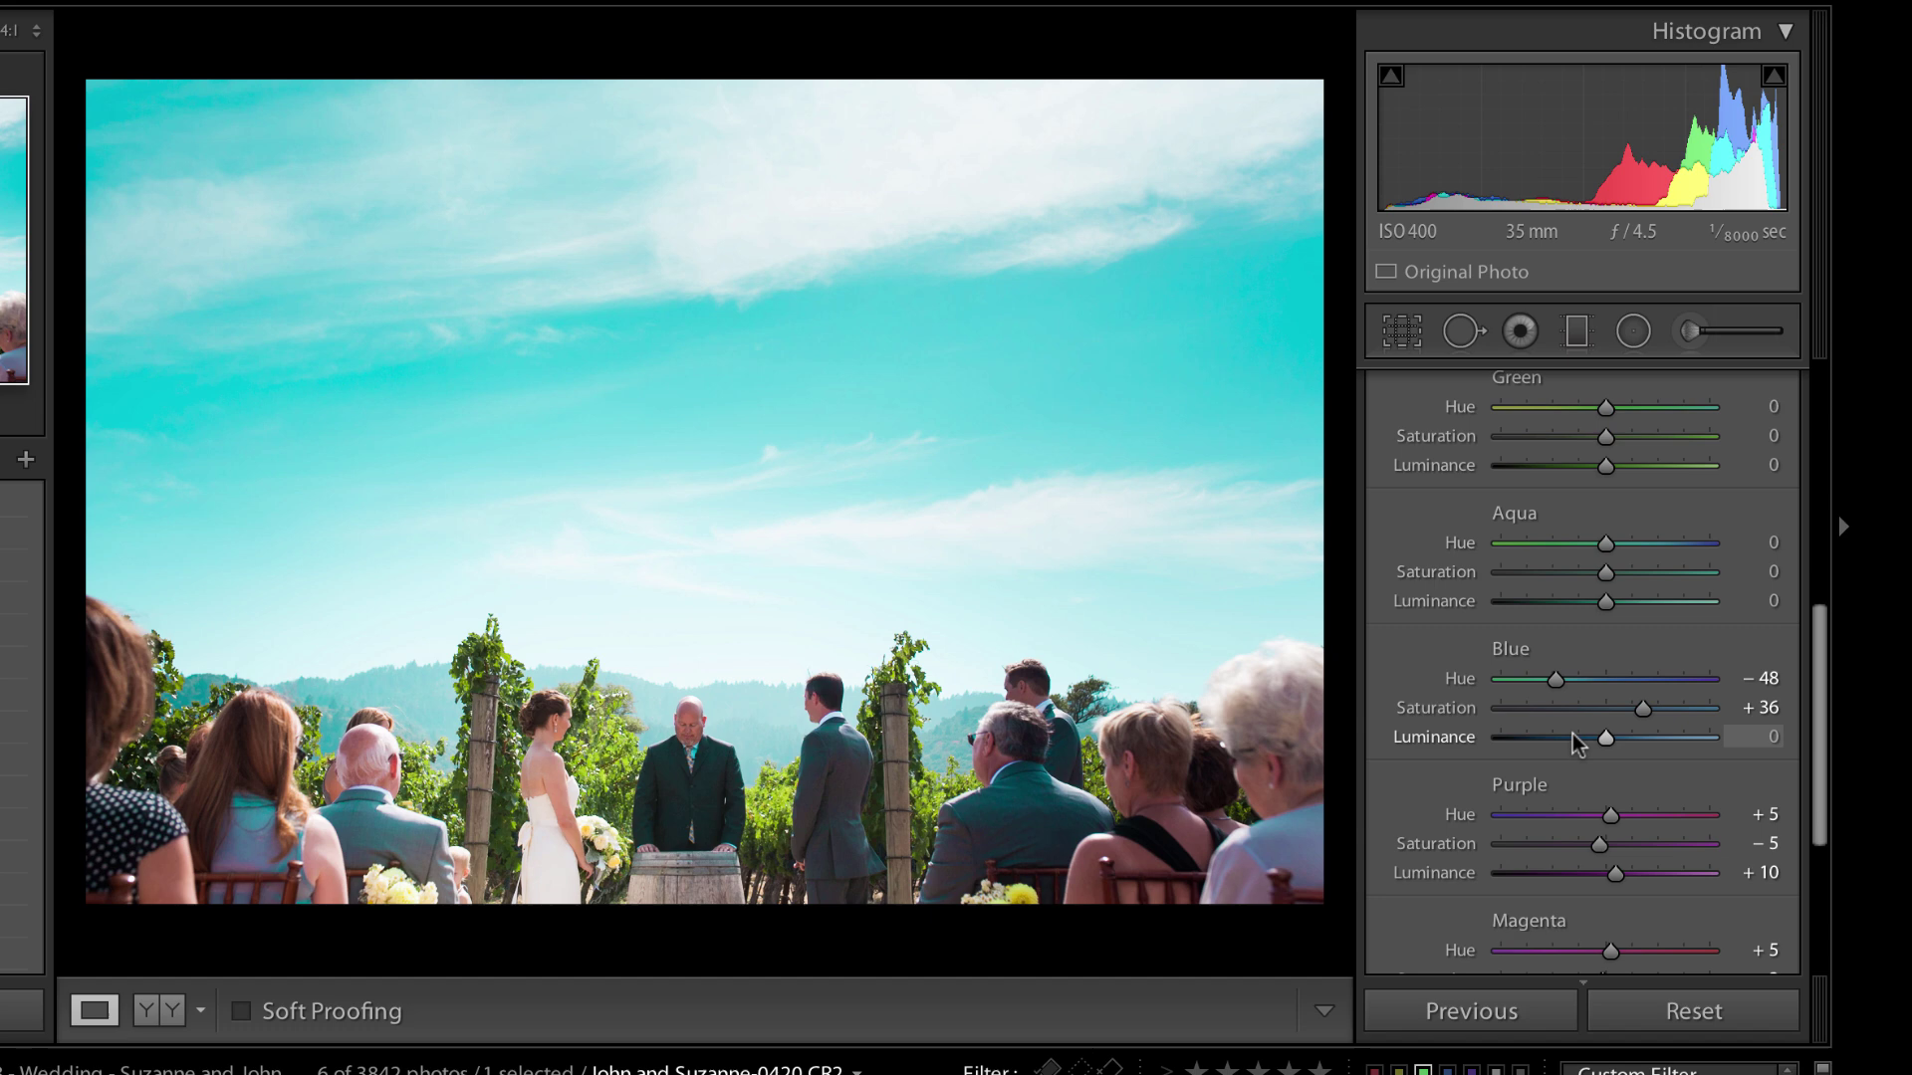
click(1574, 737)
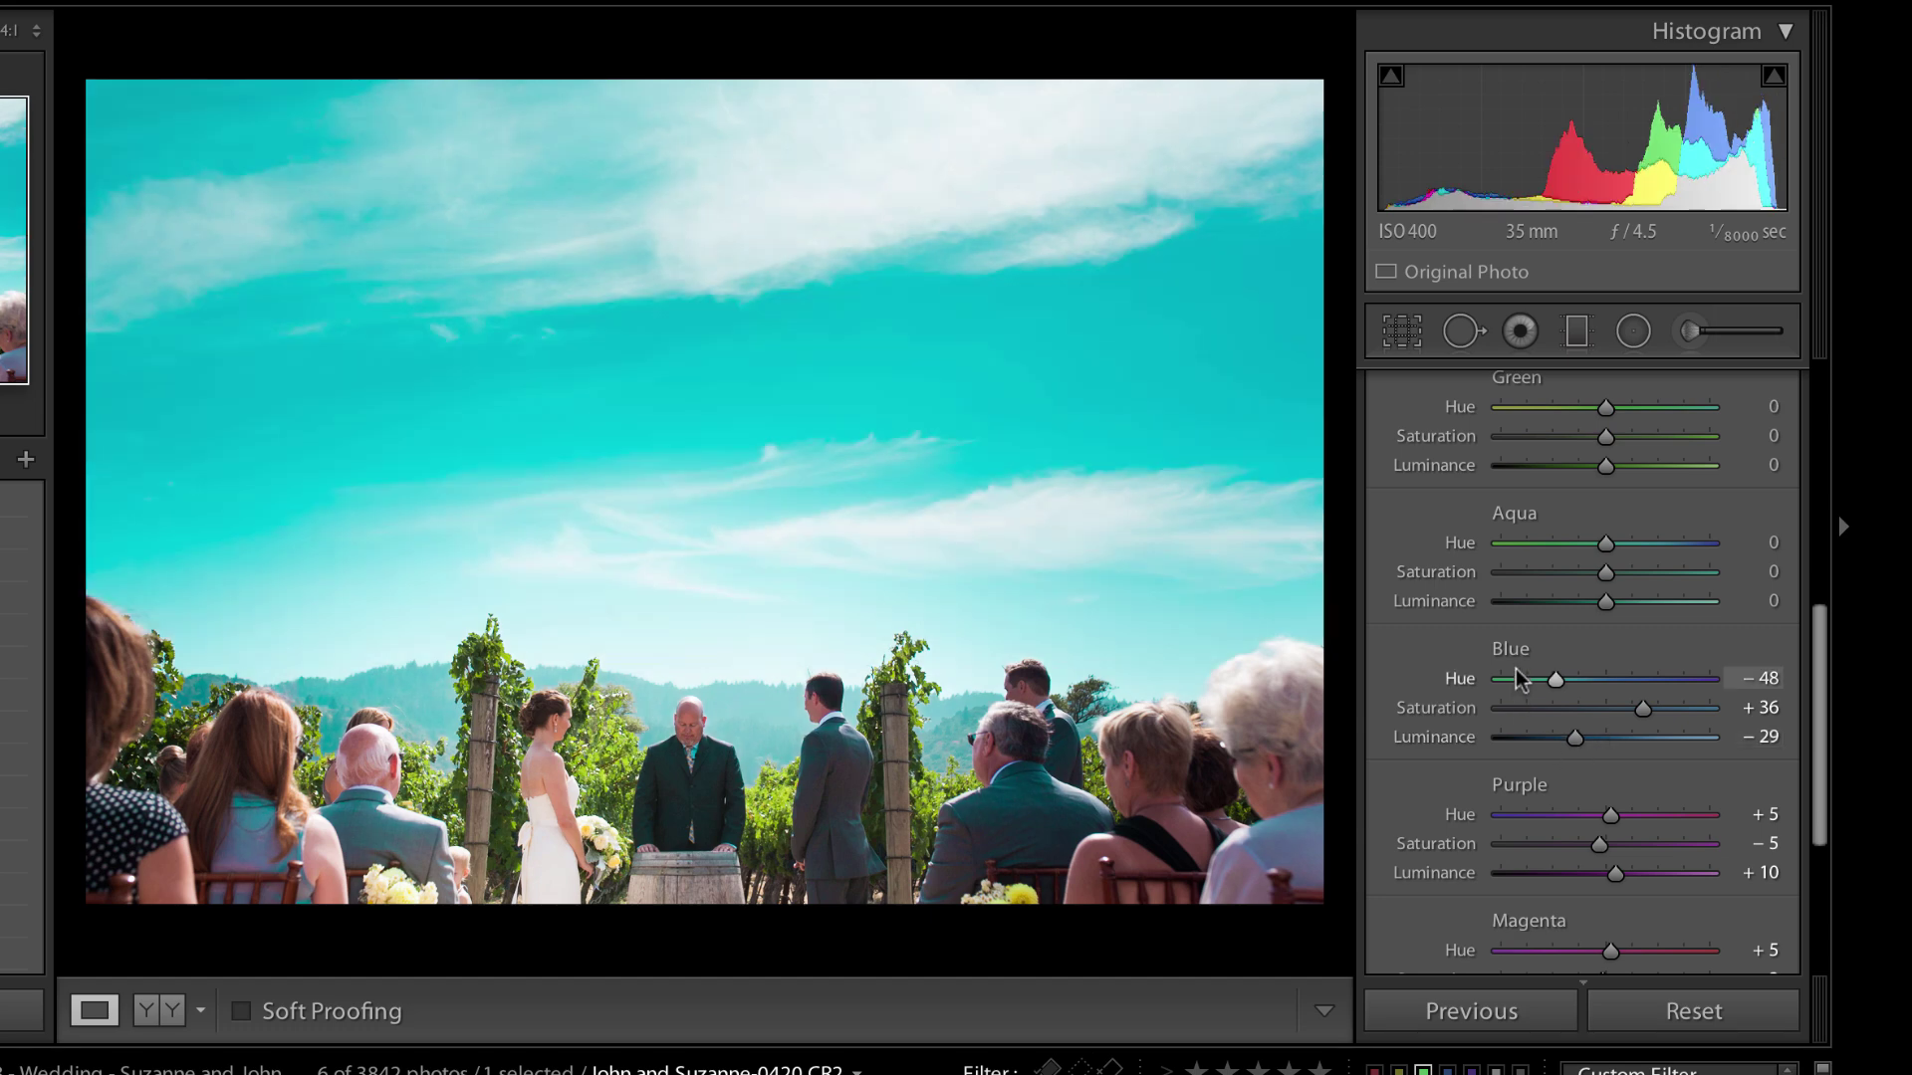
key(alt)
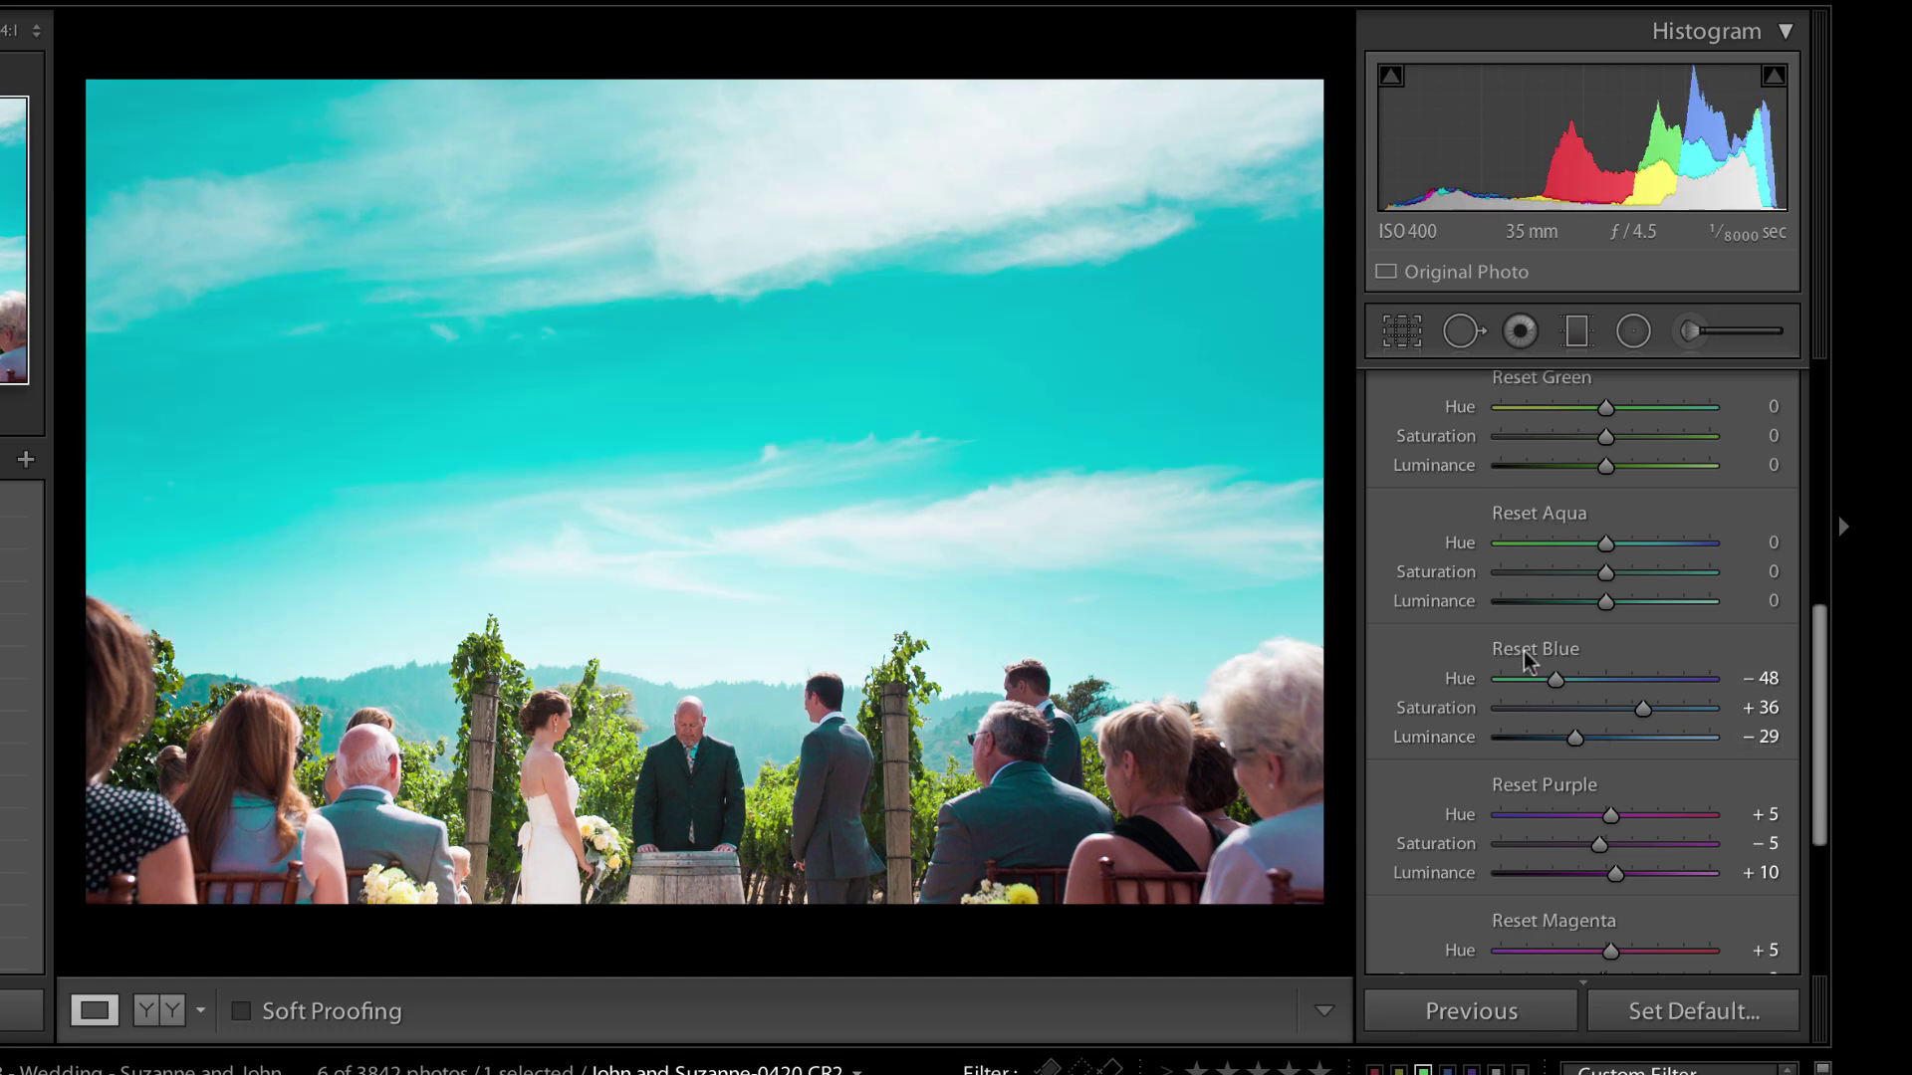
alt+click(1528, 657)
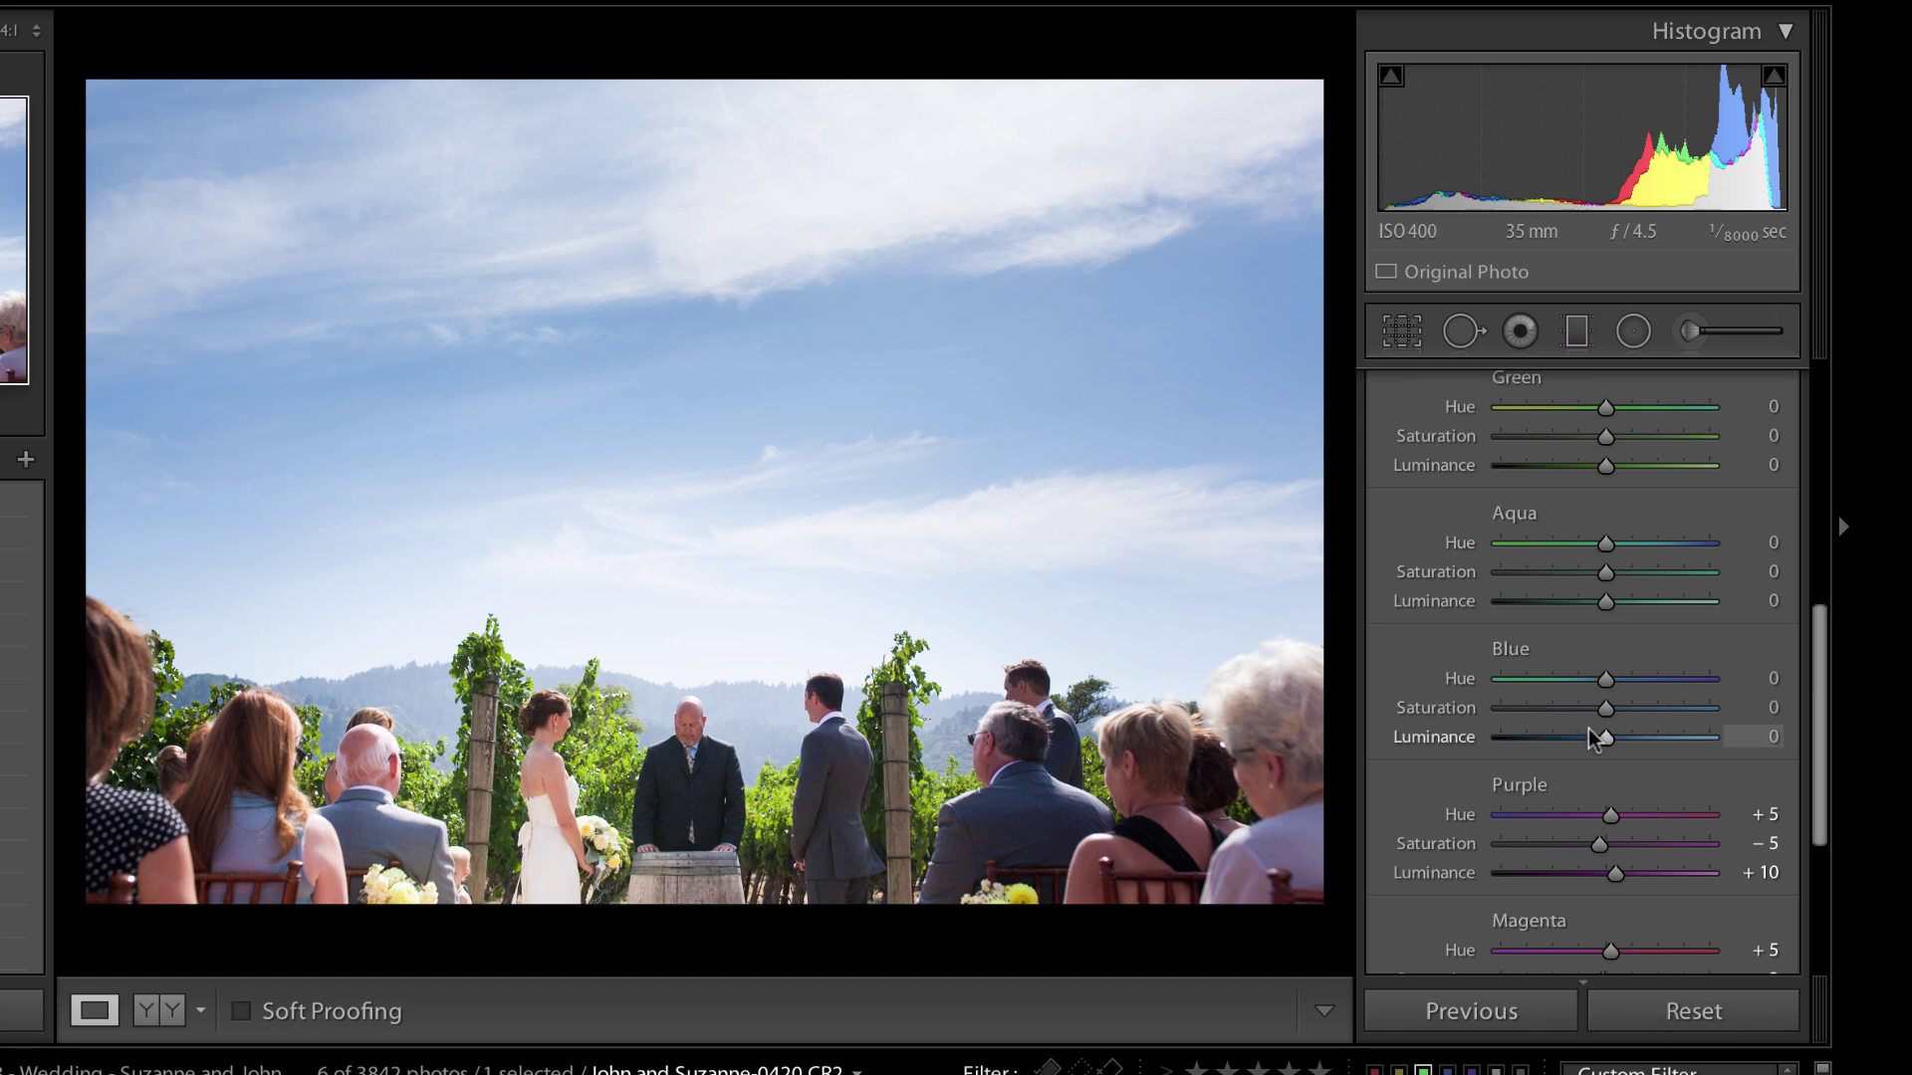
click(1627, 715)
drag(1603, 742, 1589, 749)
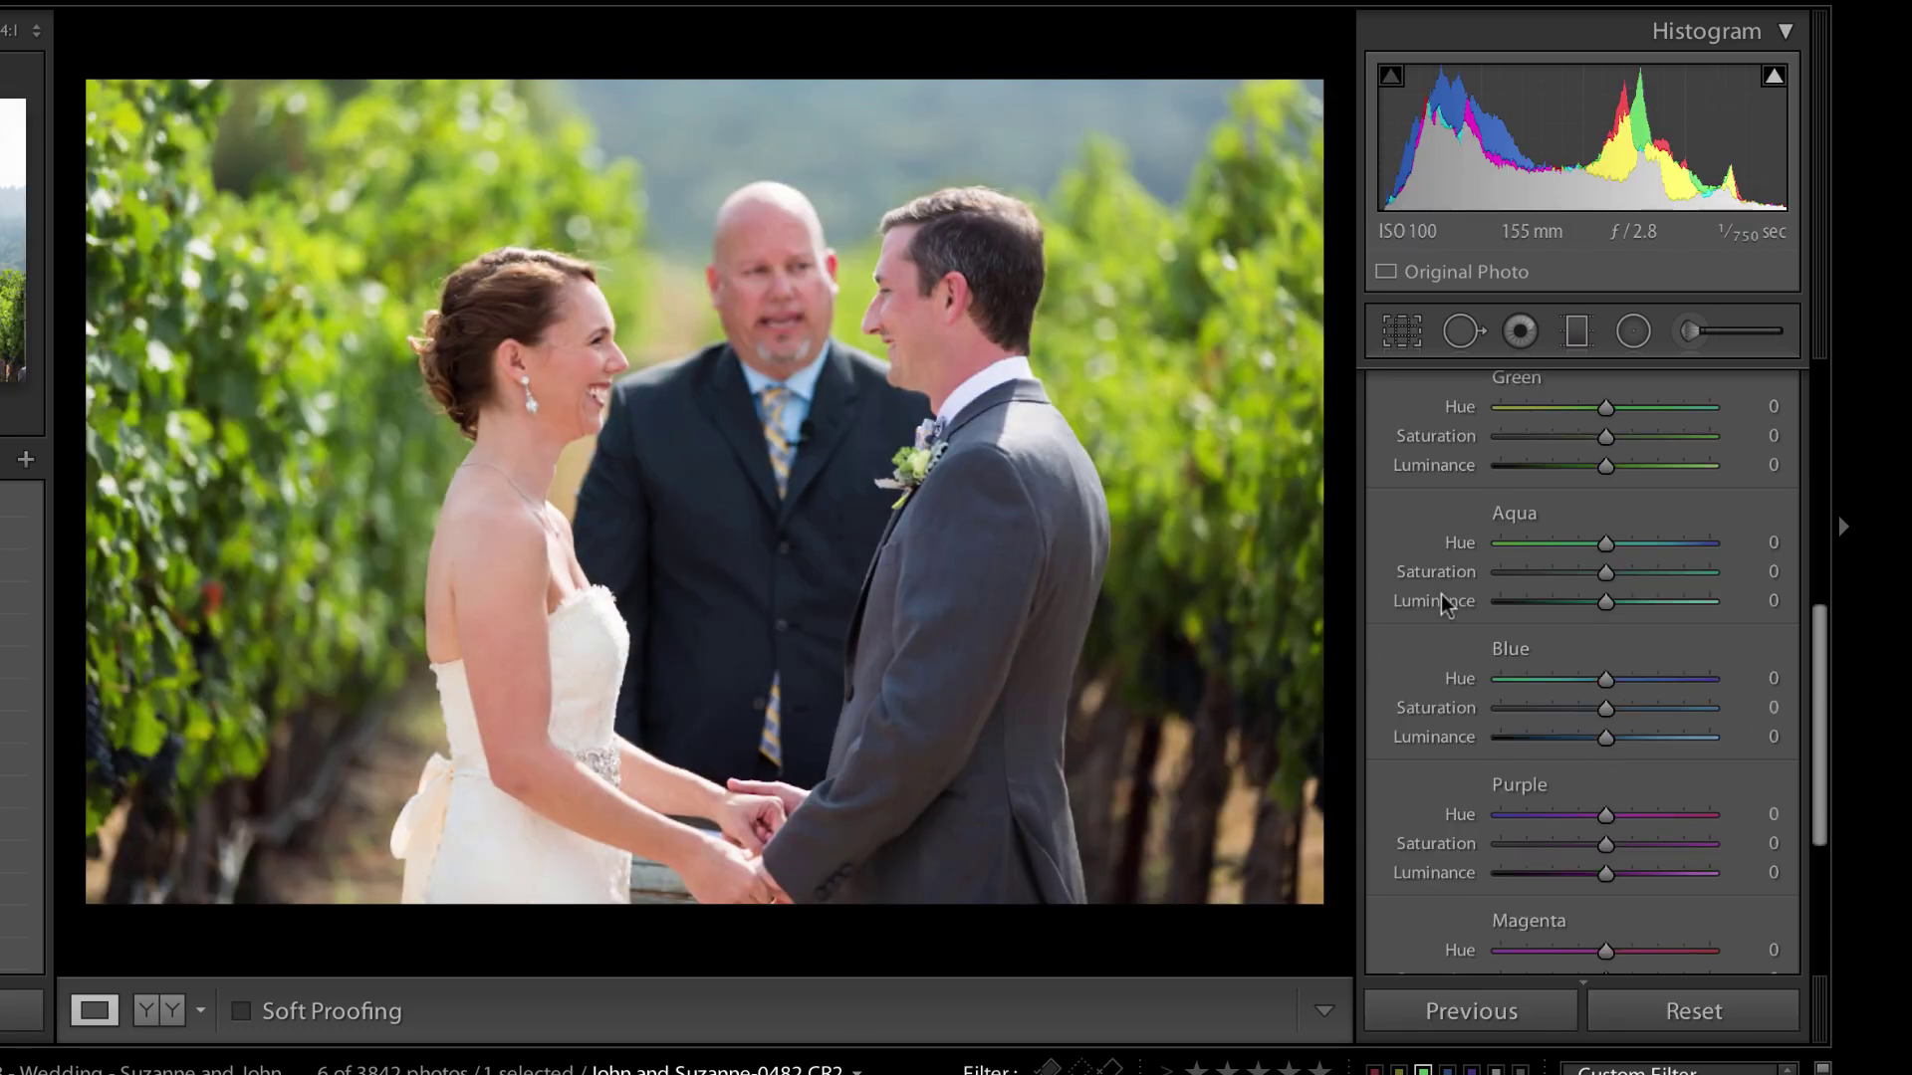
- Set the close-up's Green Hue +44, Saturation -4, Luminance +12, then go to the next photo
scroll(1618, 527, up, 3)
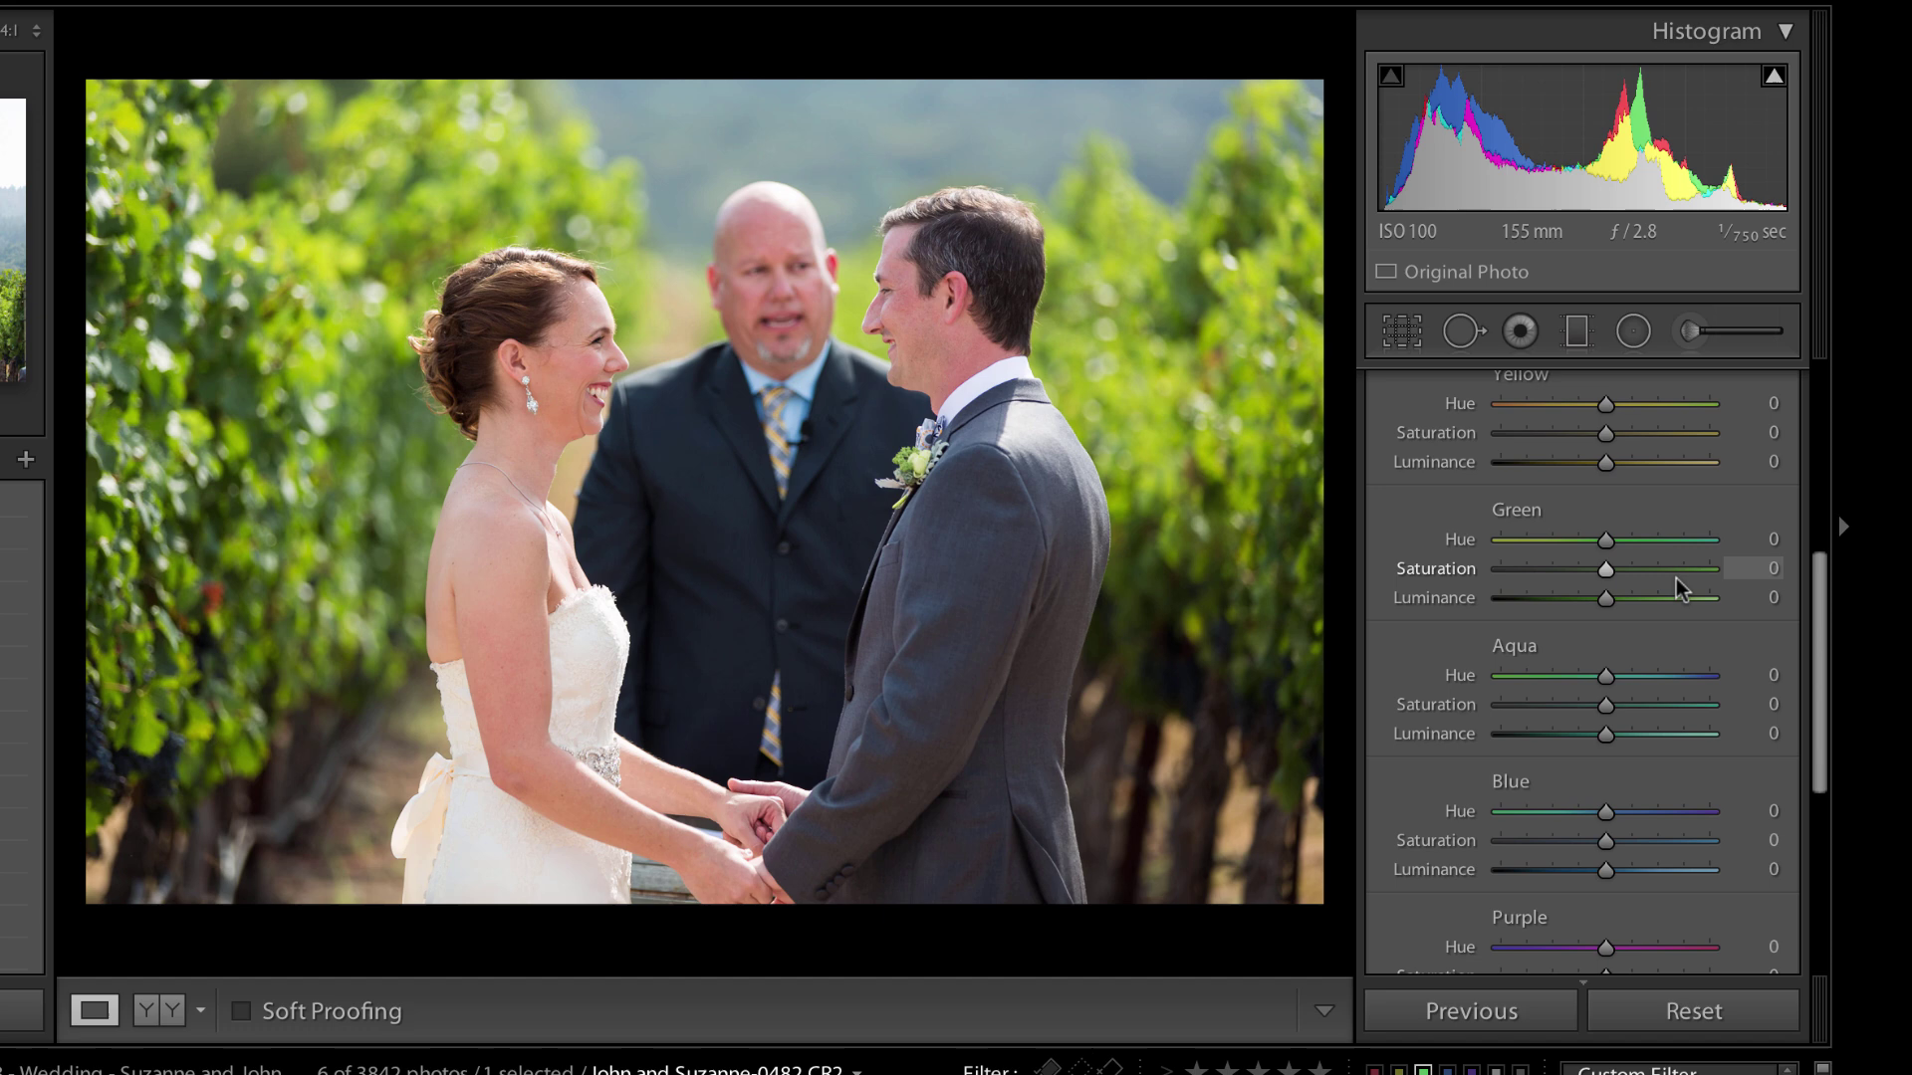
click(1640, 543)
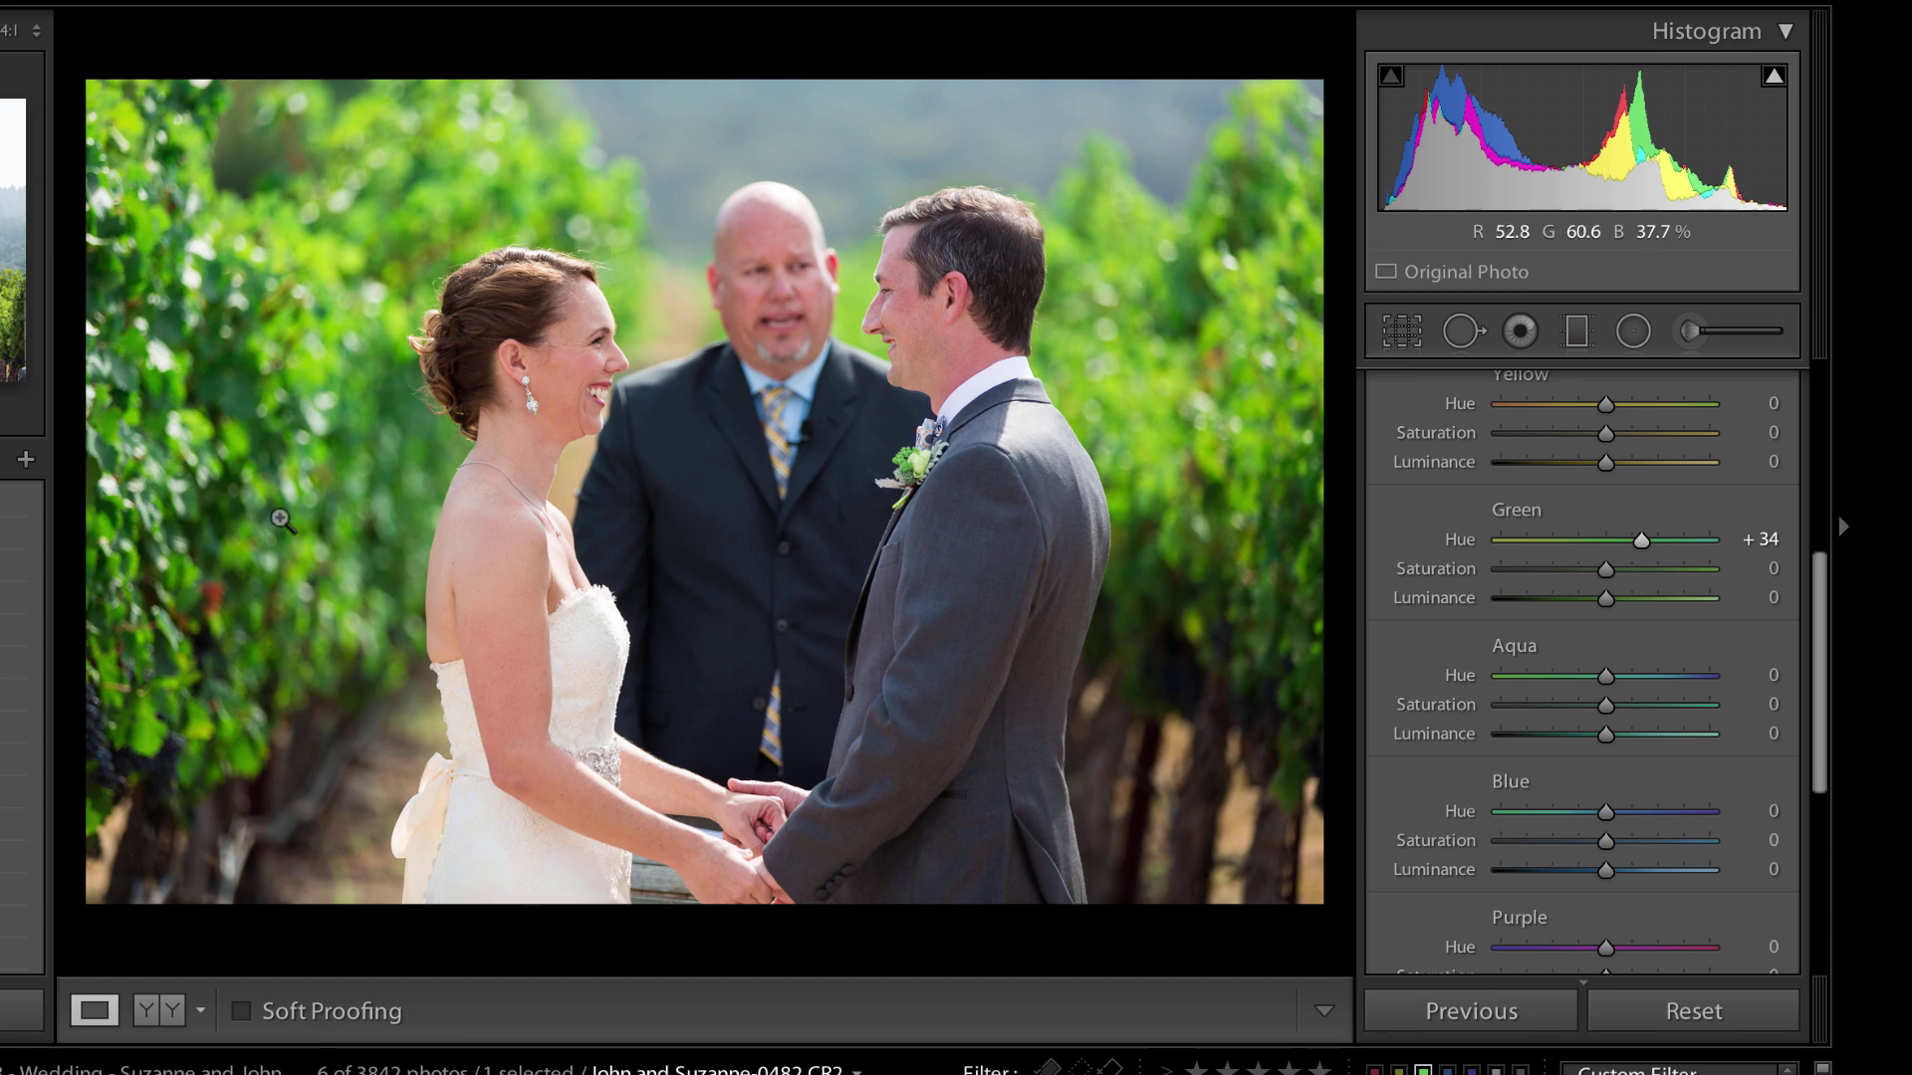
drag(1643, 554, 1650, 555)
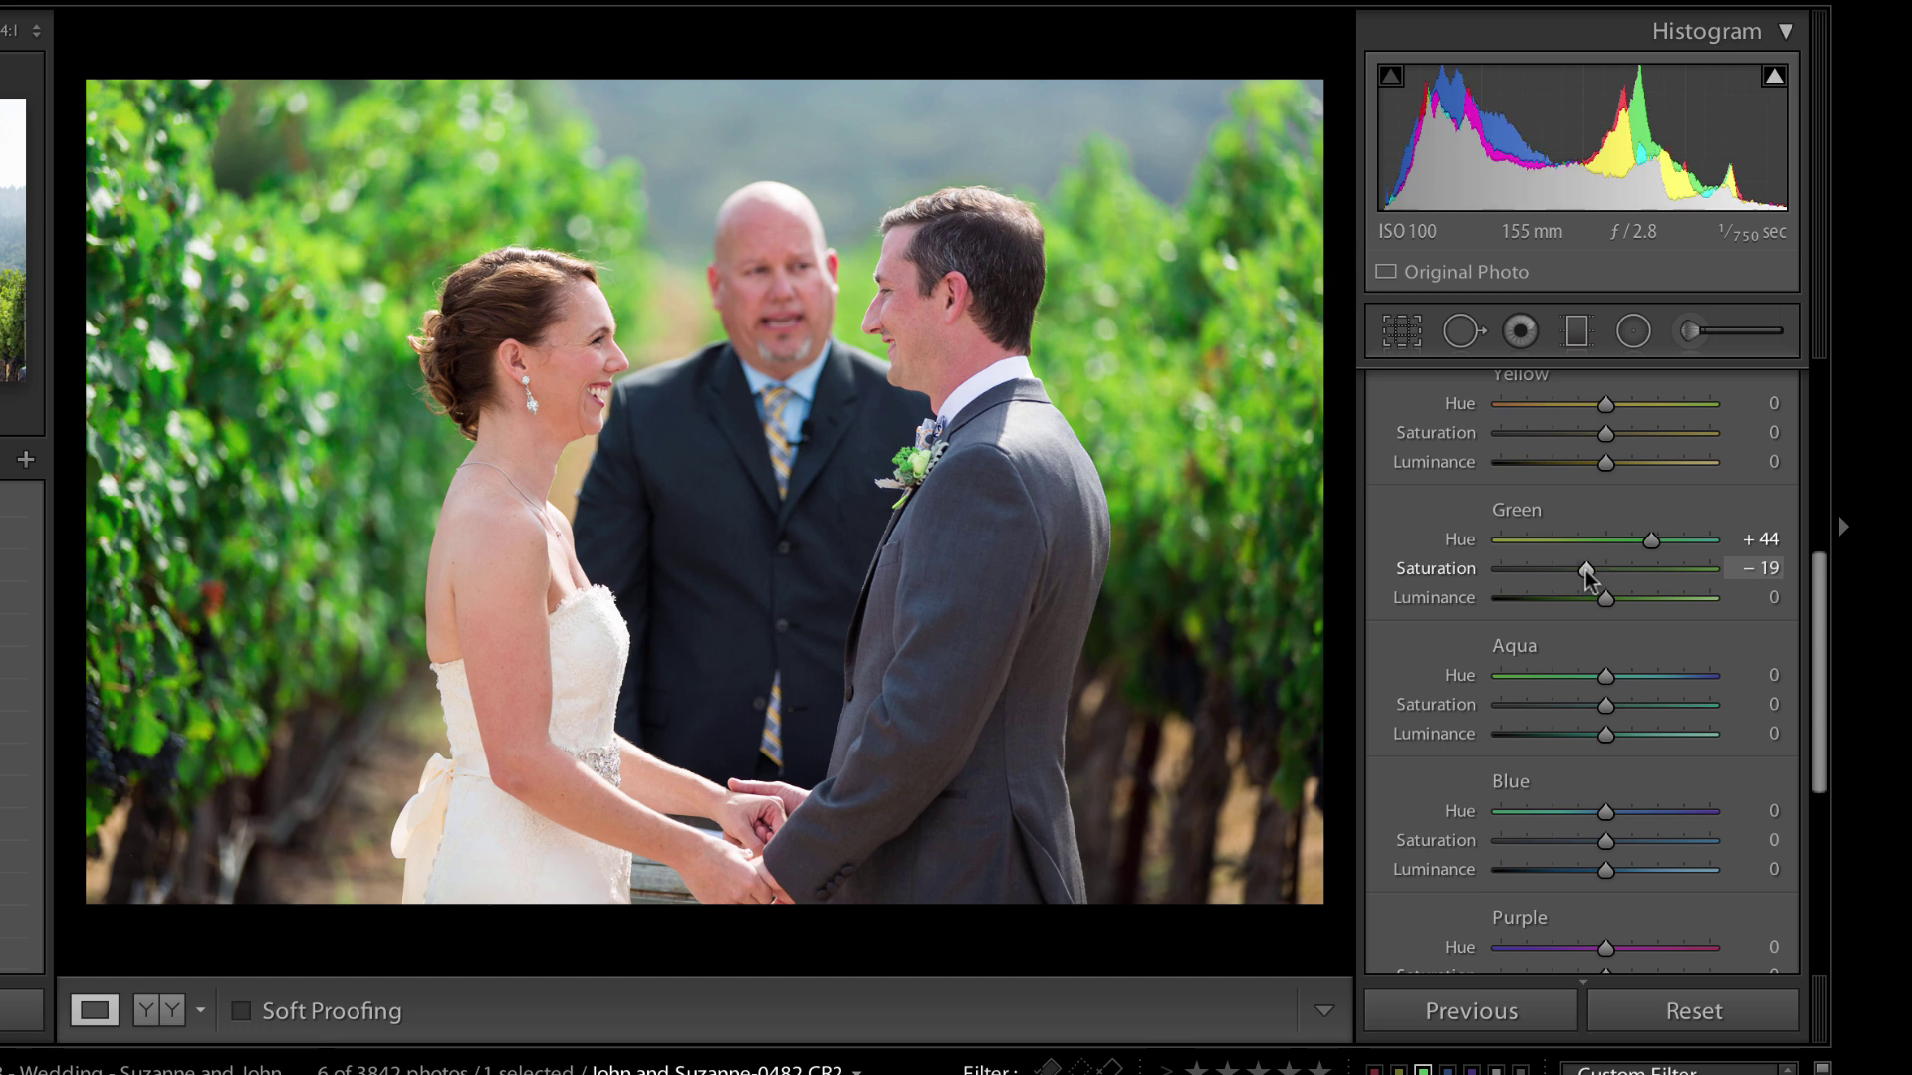
drag(1585, 570, 1619, 614)
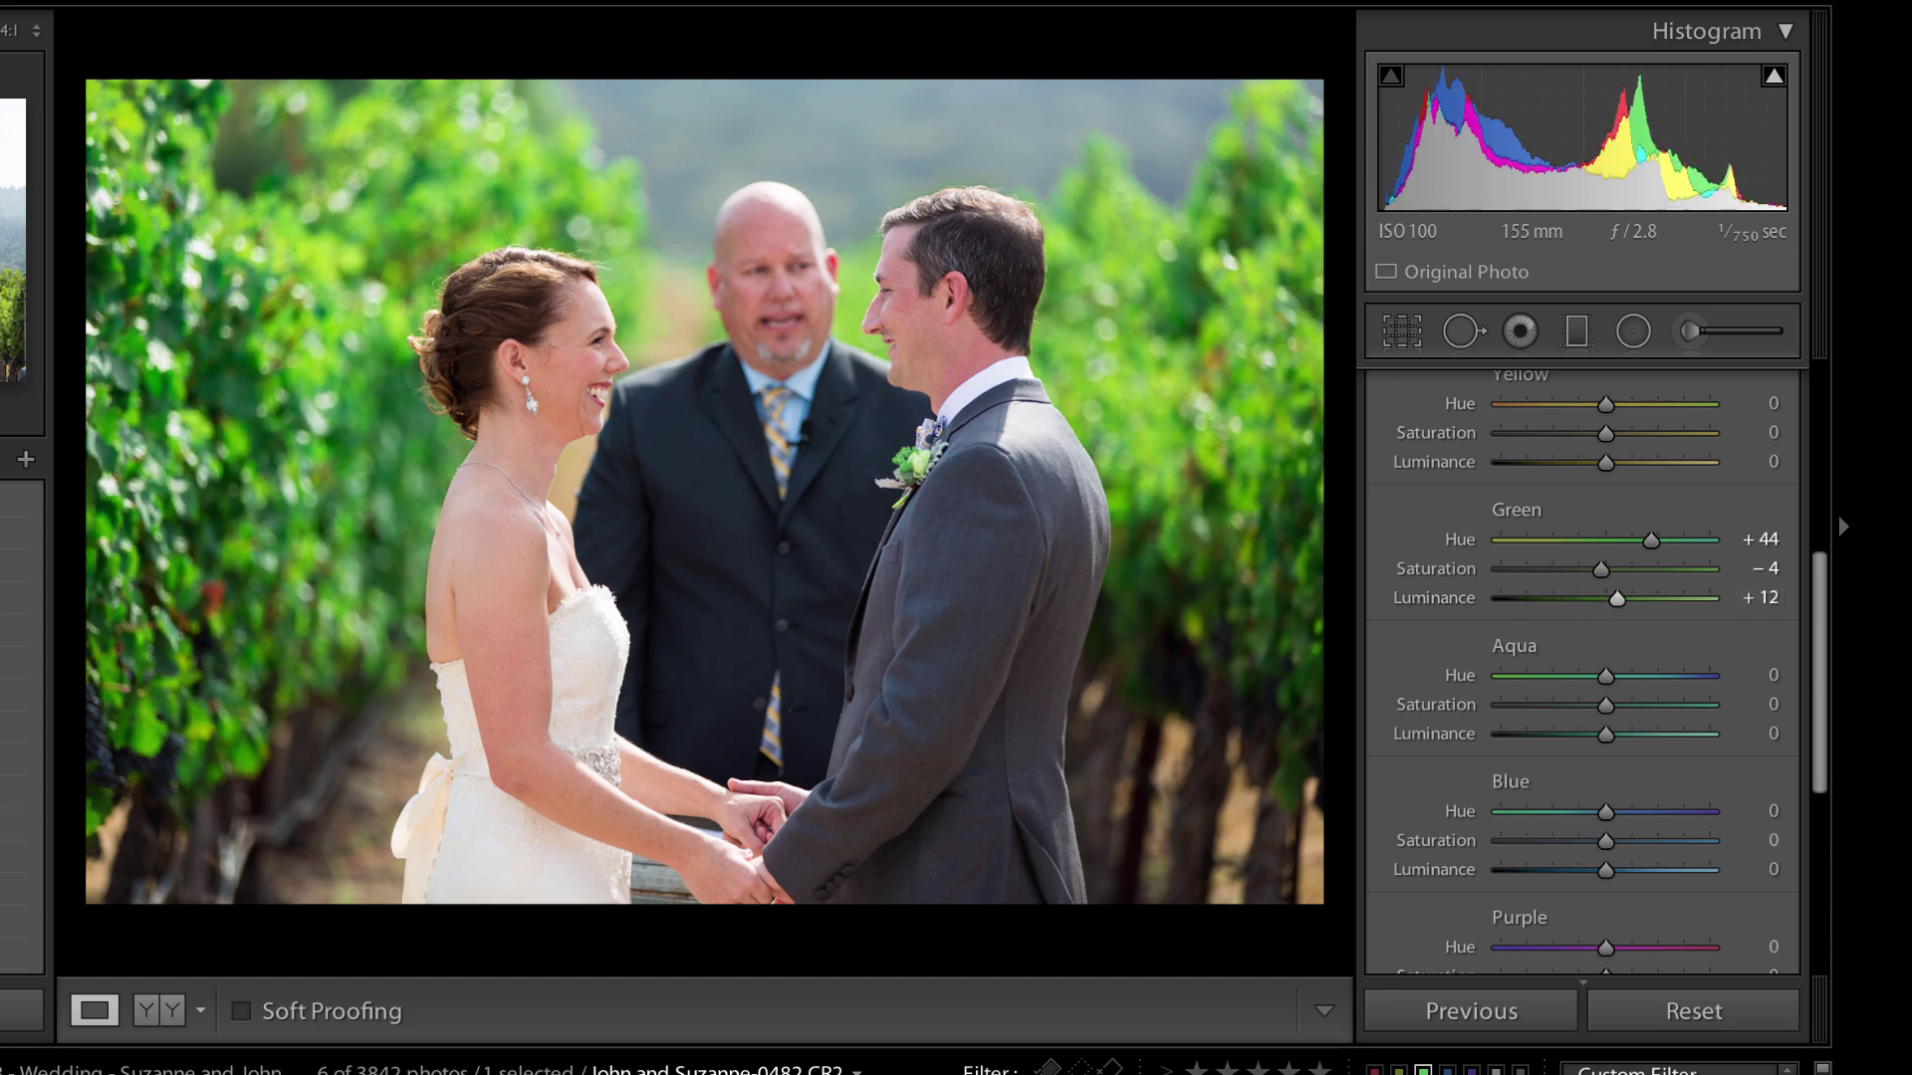
key(Right)
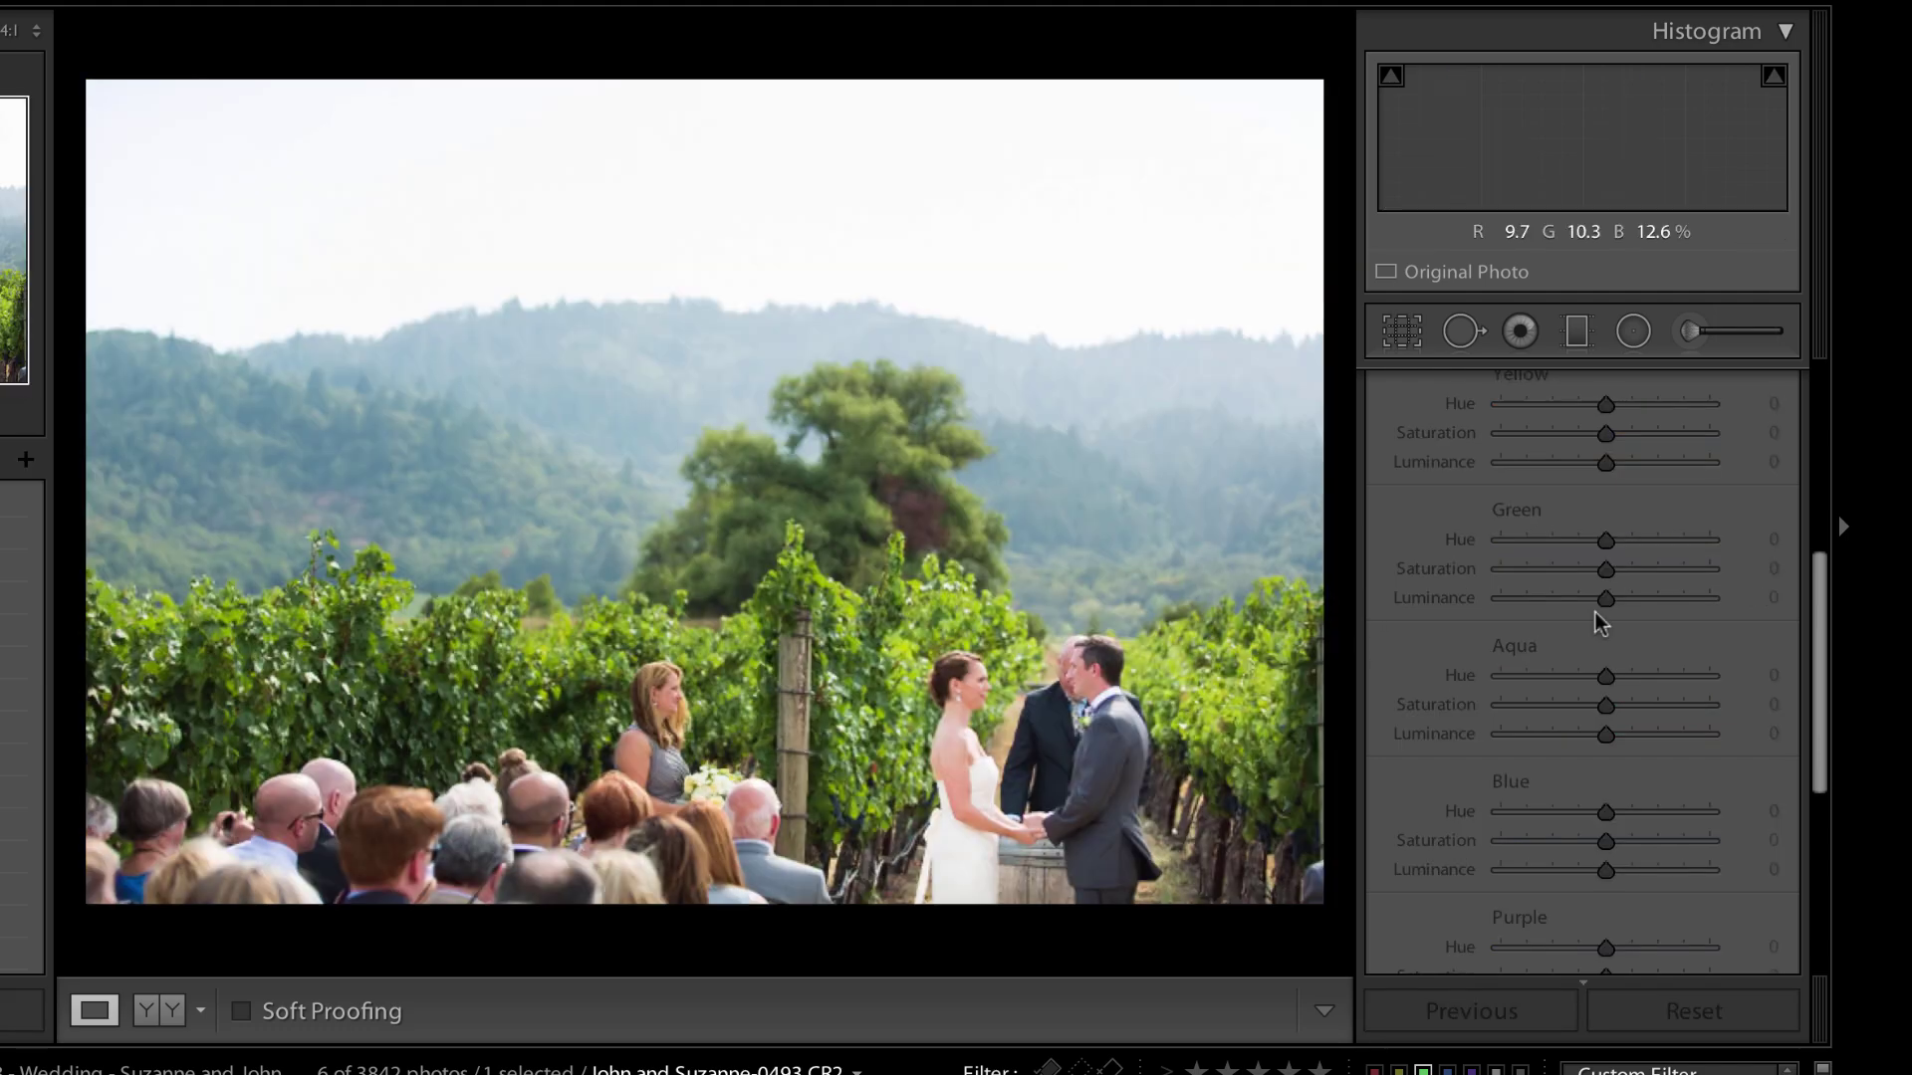
- Nudge the guest photo's greens toward mint, then set the kiss photo's Green Hue to +39
drag(1621, 557, 1612, 598)
key(Right)
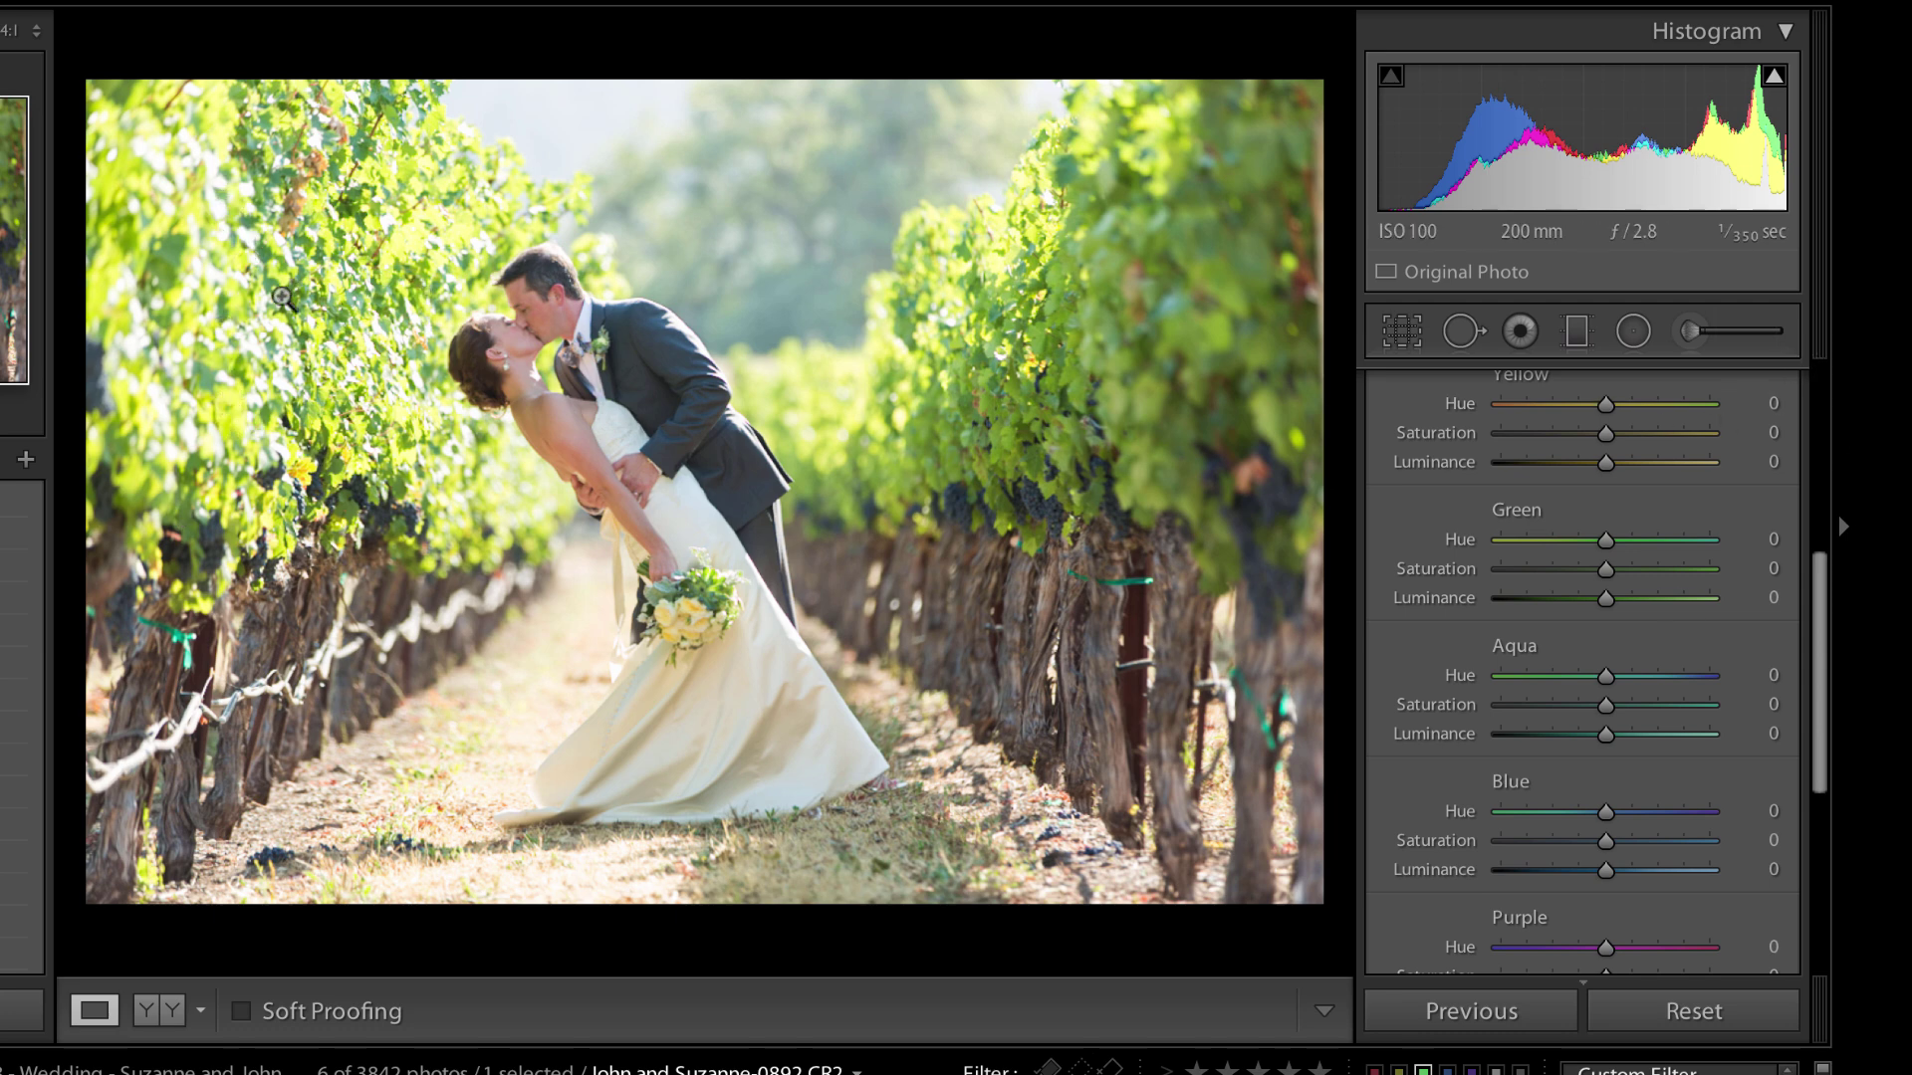
click(1642, 542)
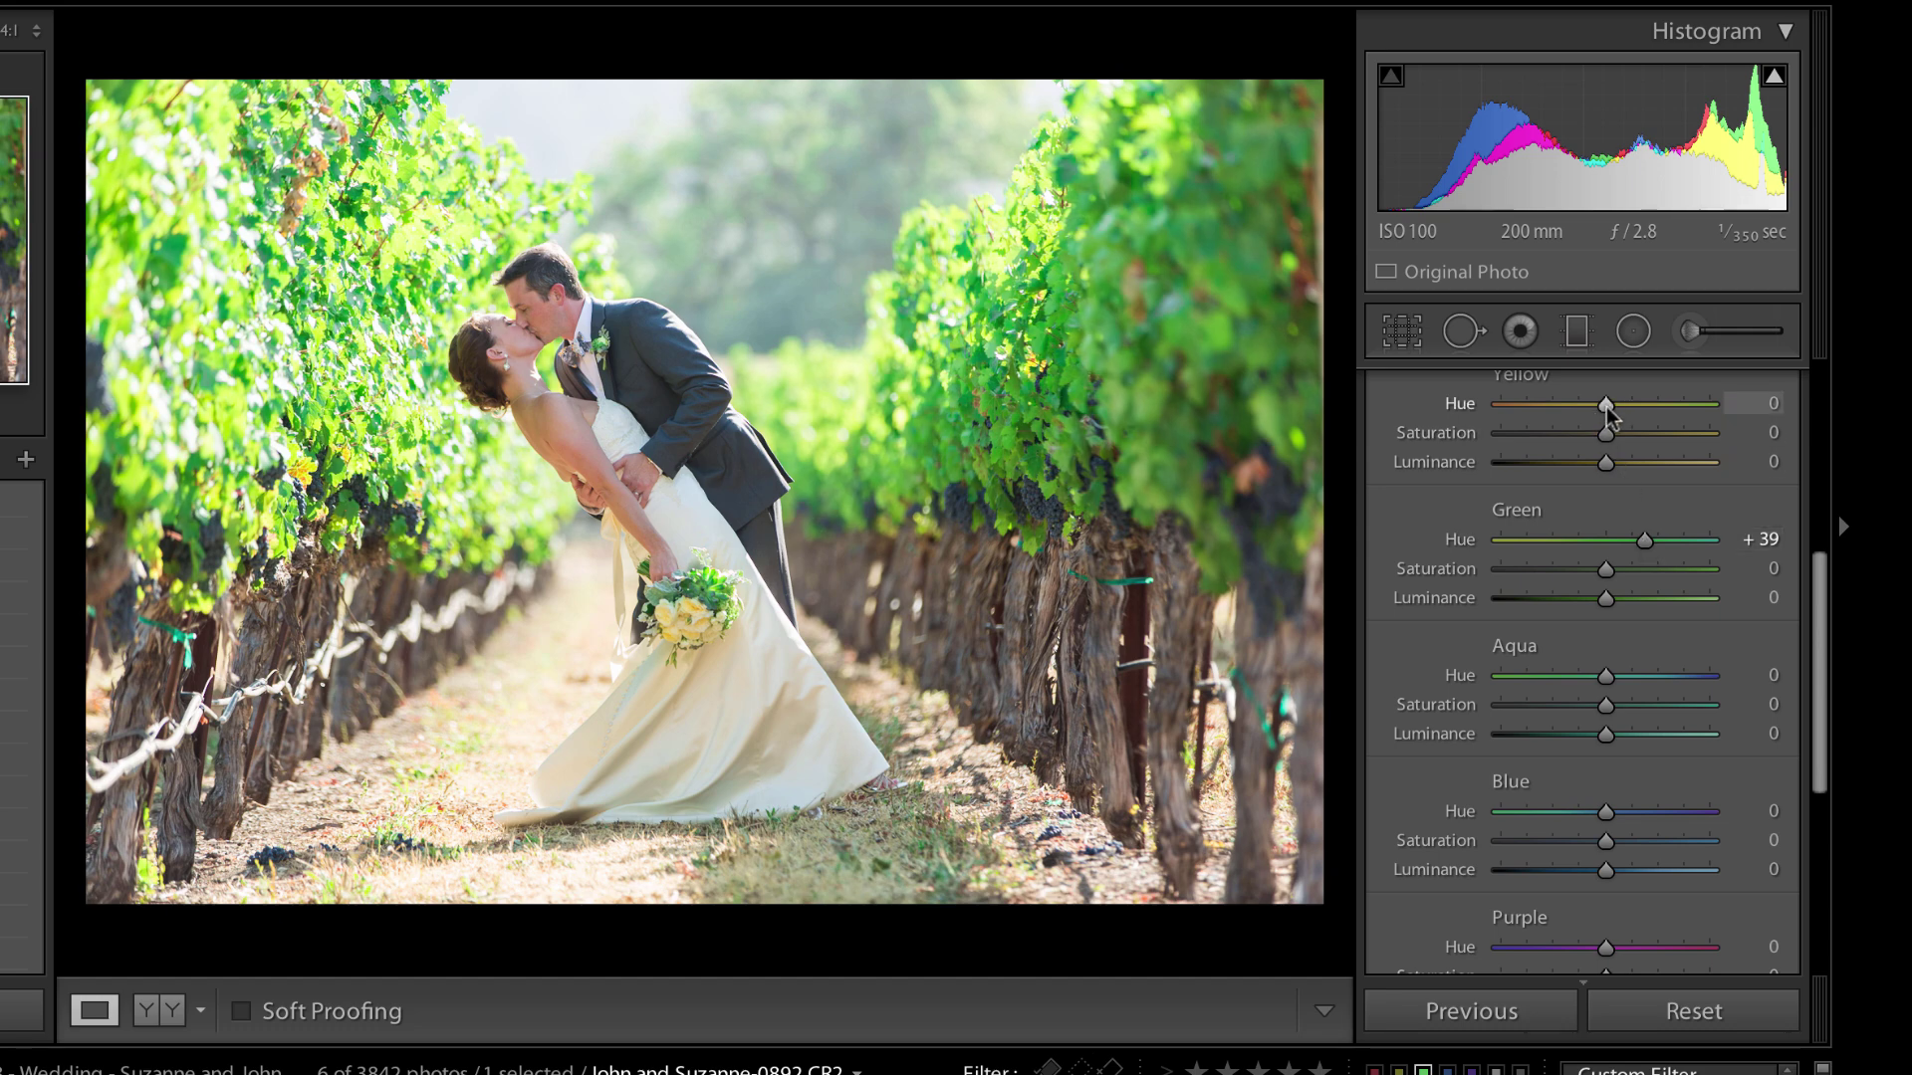
- Set Yellow Hue +18 and Saturation -19, plus Green Saturation +25 and Luminance -7
drag(1607, 406, 1621, 408)
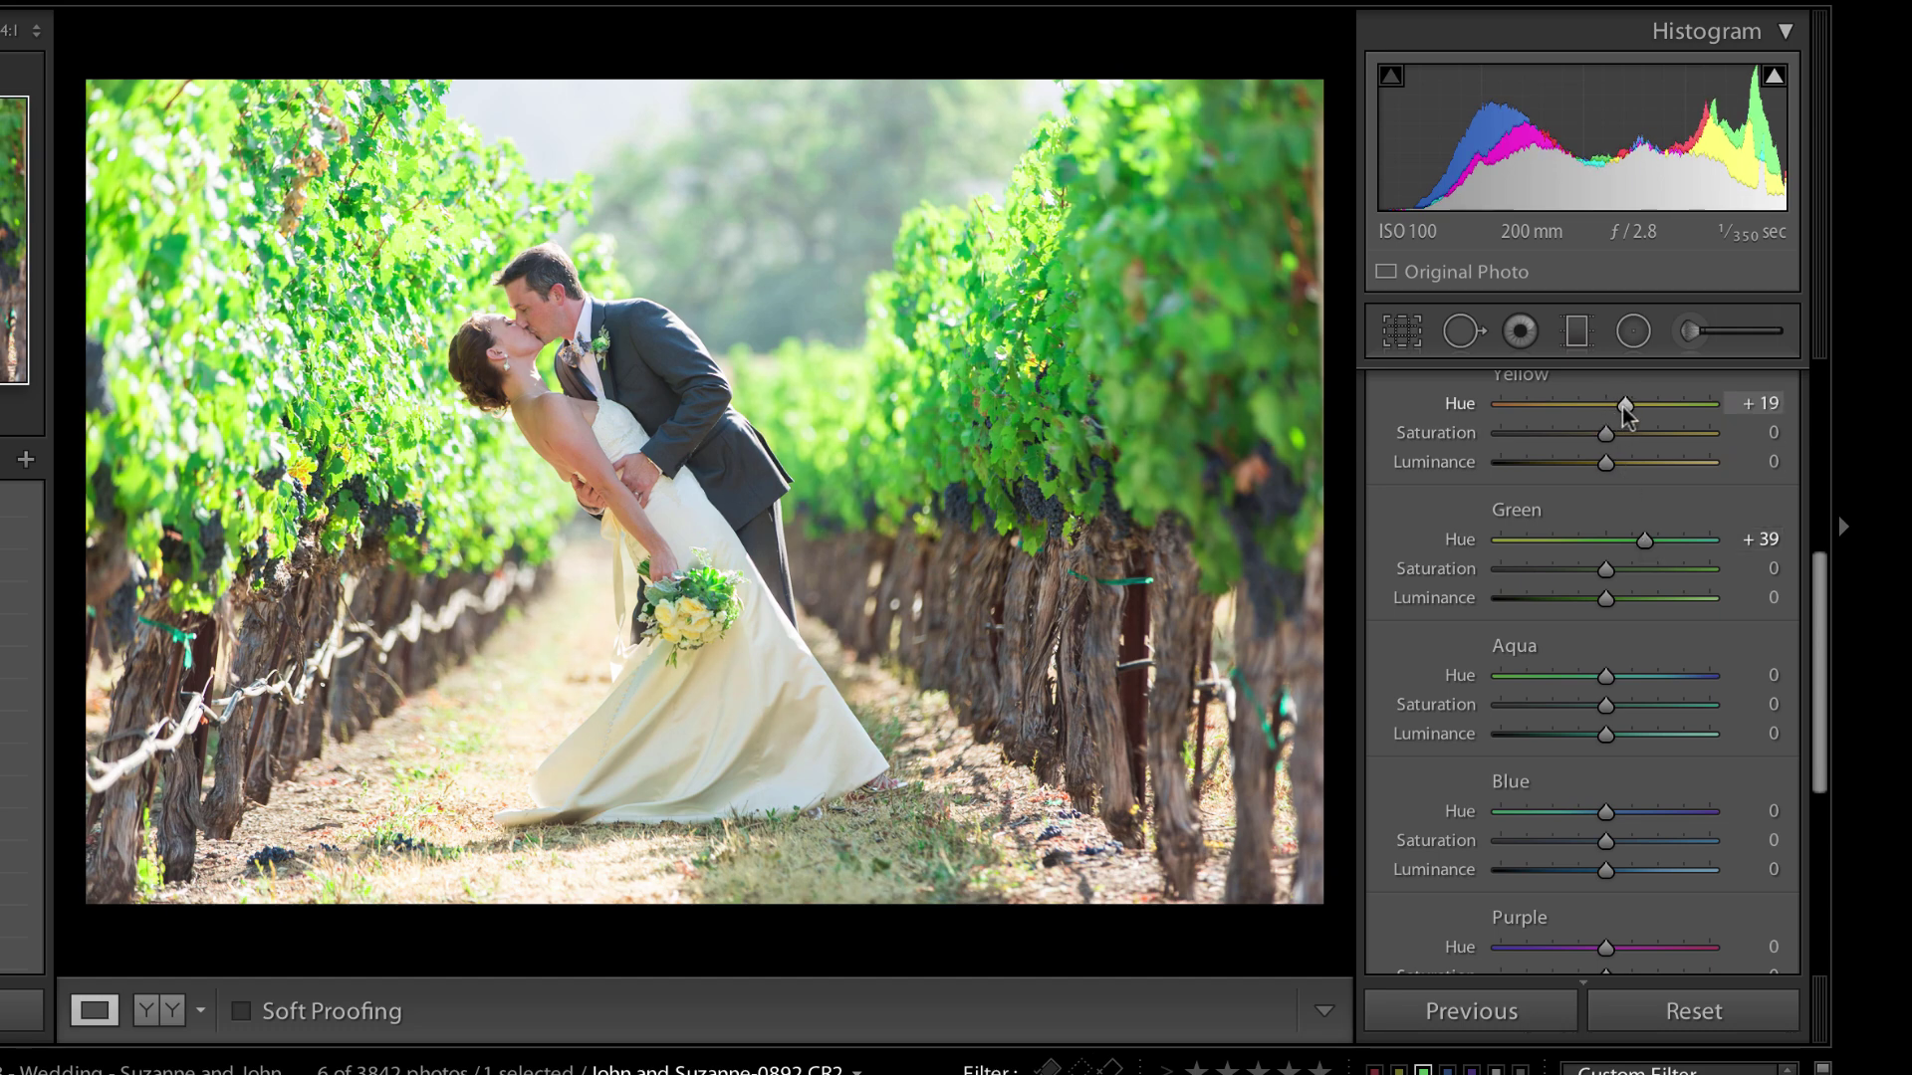
drag(1605, 435, 1585, 439)
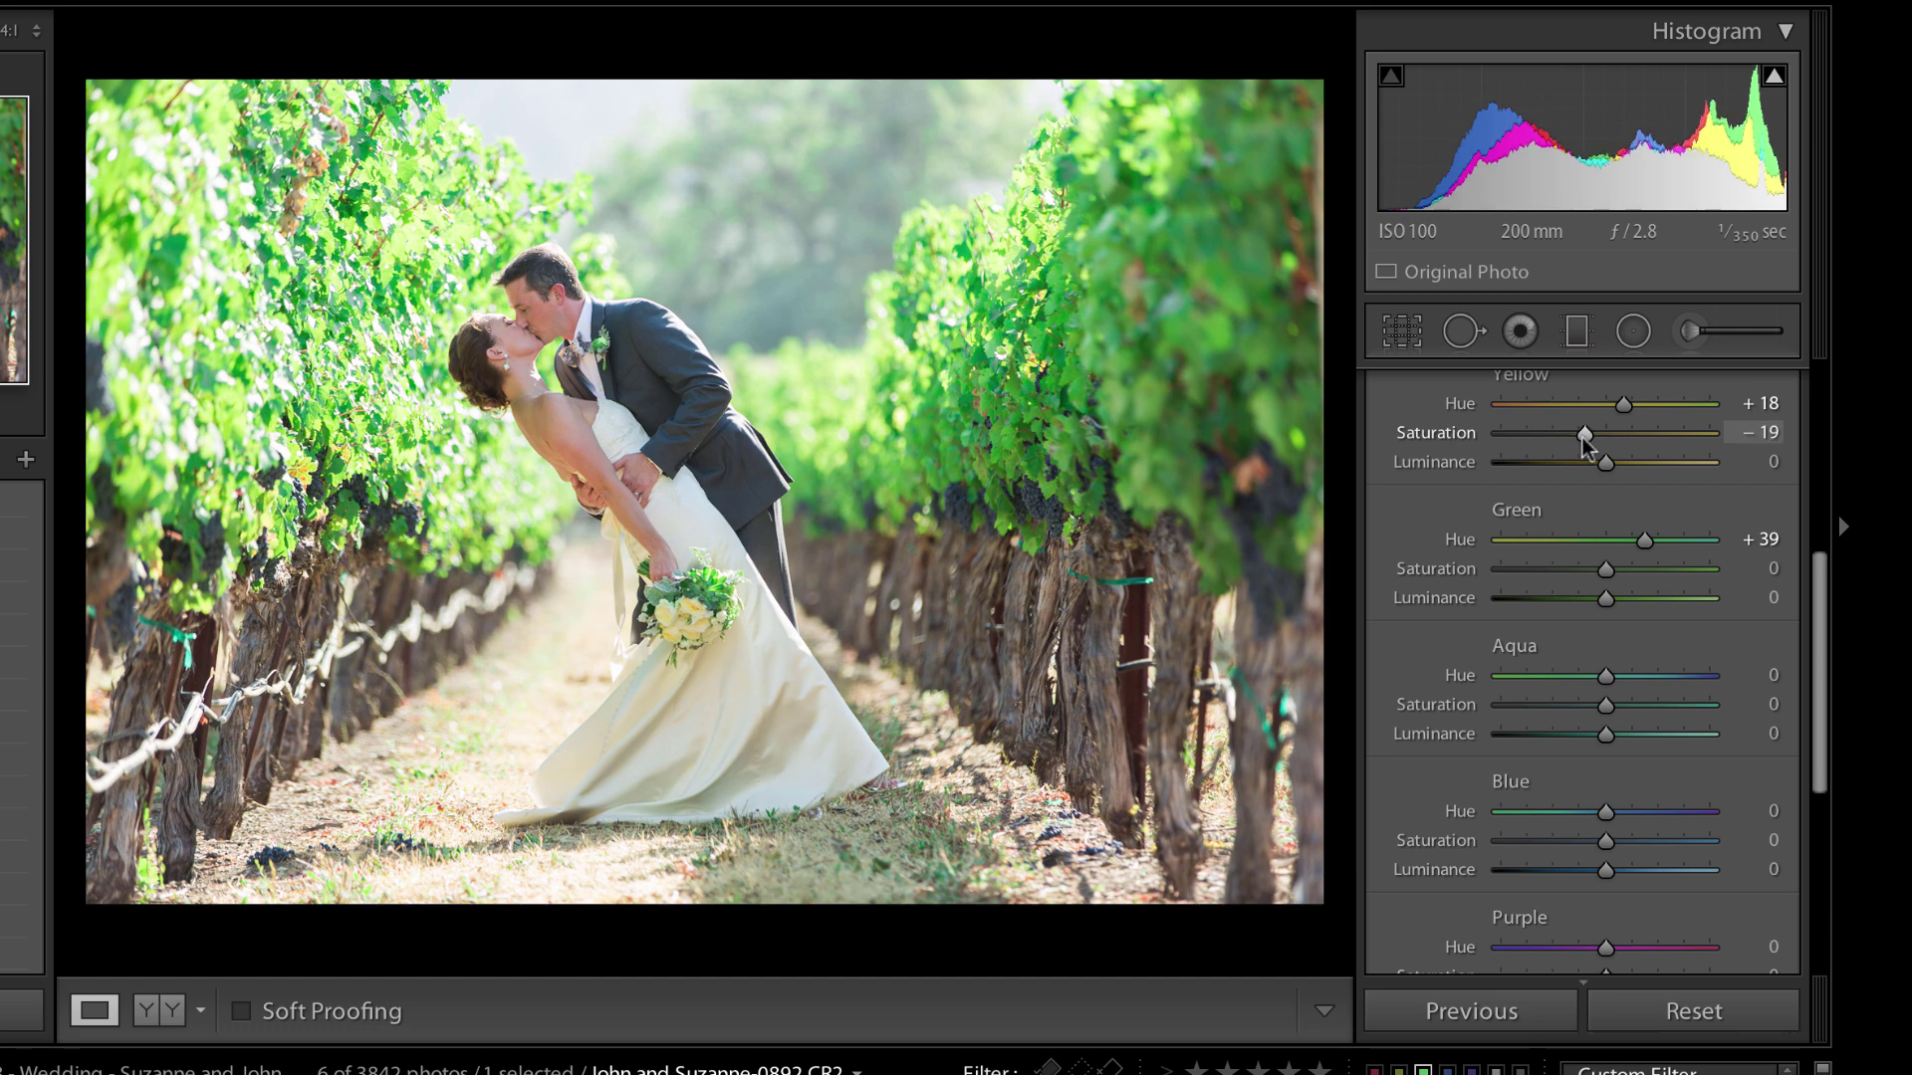
click(1633, 568)
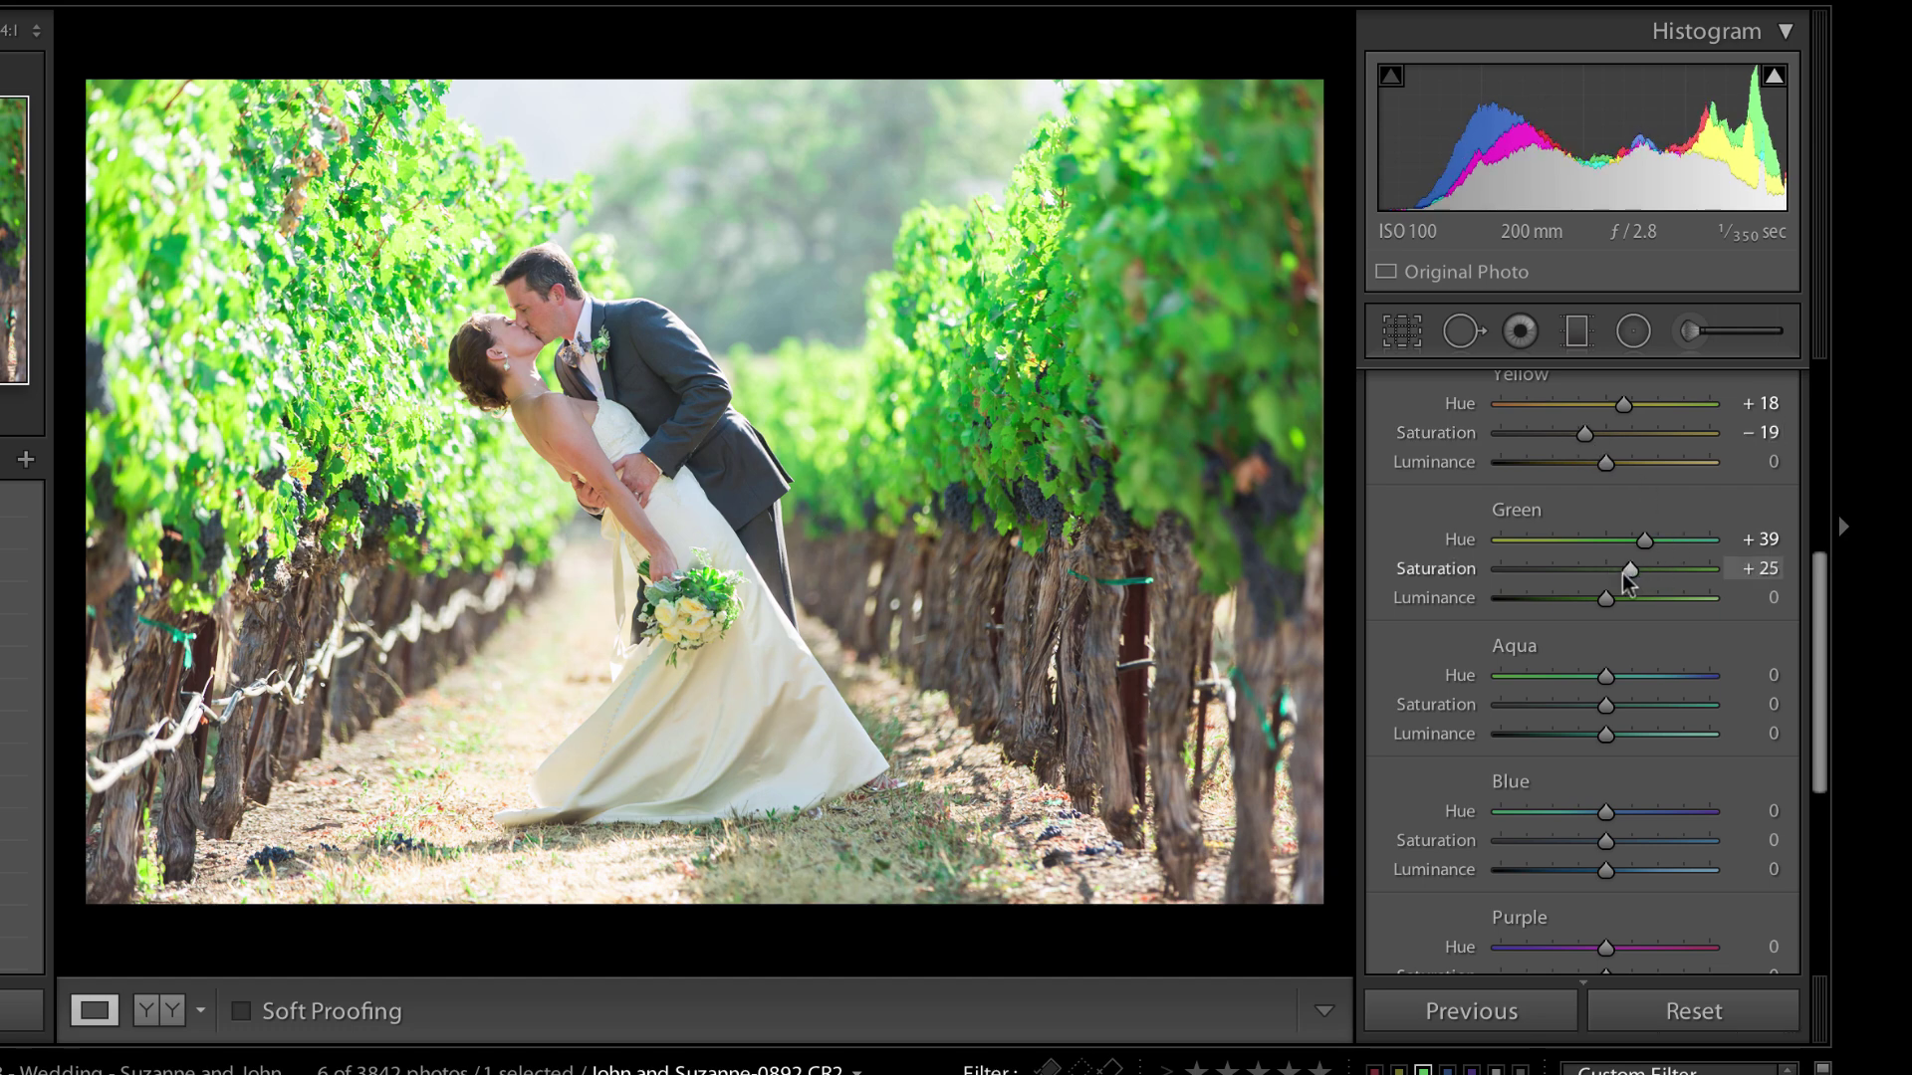
click(1598, 597)
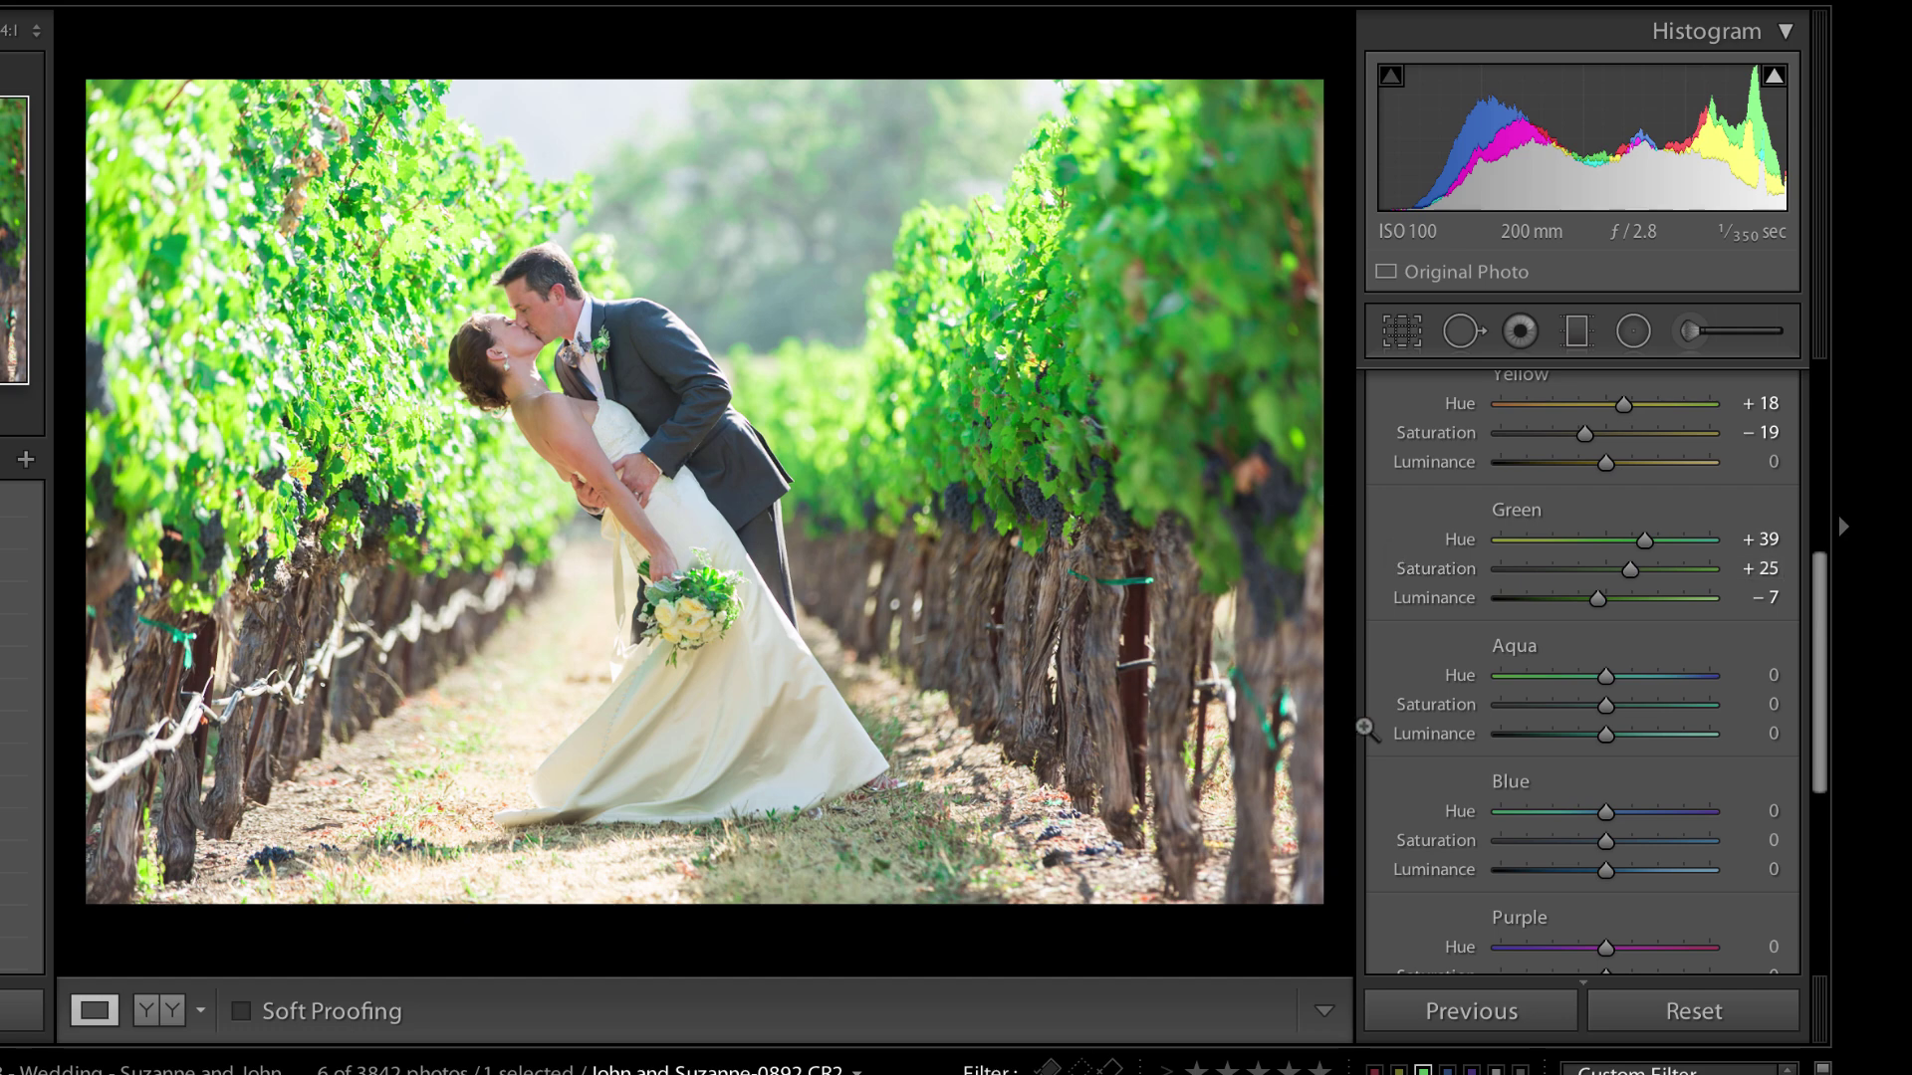